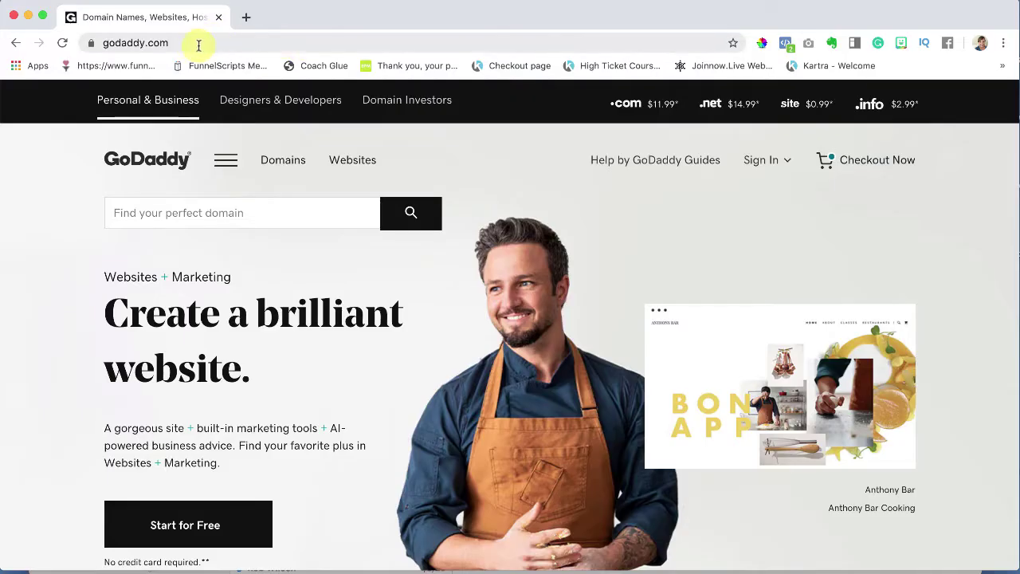
Step: Bring up the WordPress section of GoDaddy's products menu, showing WordPress Hosting
{"action": "left_click_drag", "start_coordinate": [194, 41], "coordinate": [93, 42]}
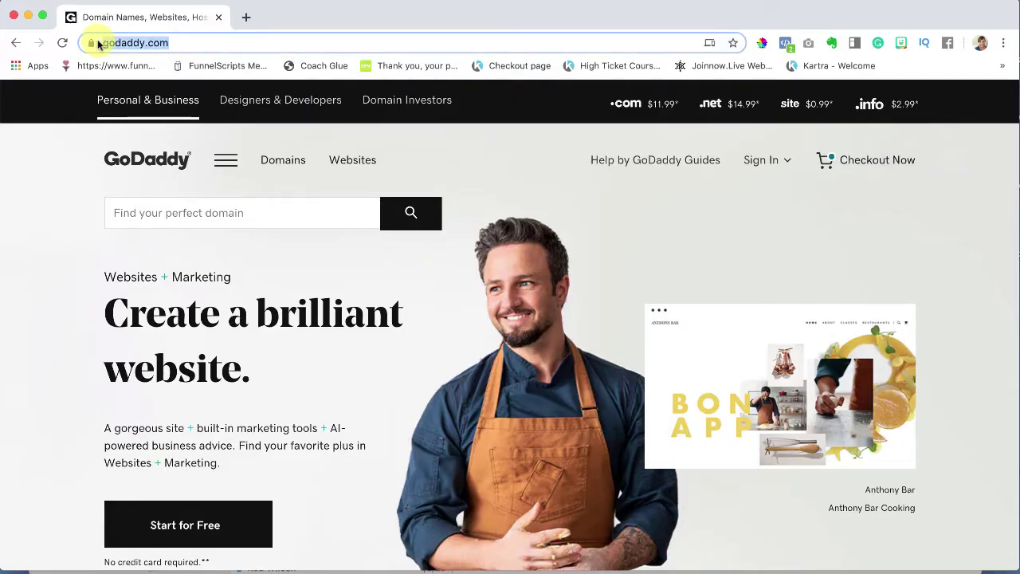
{"action": "left_click", "coordinate": [223, 162]}
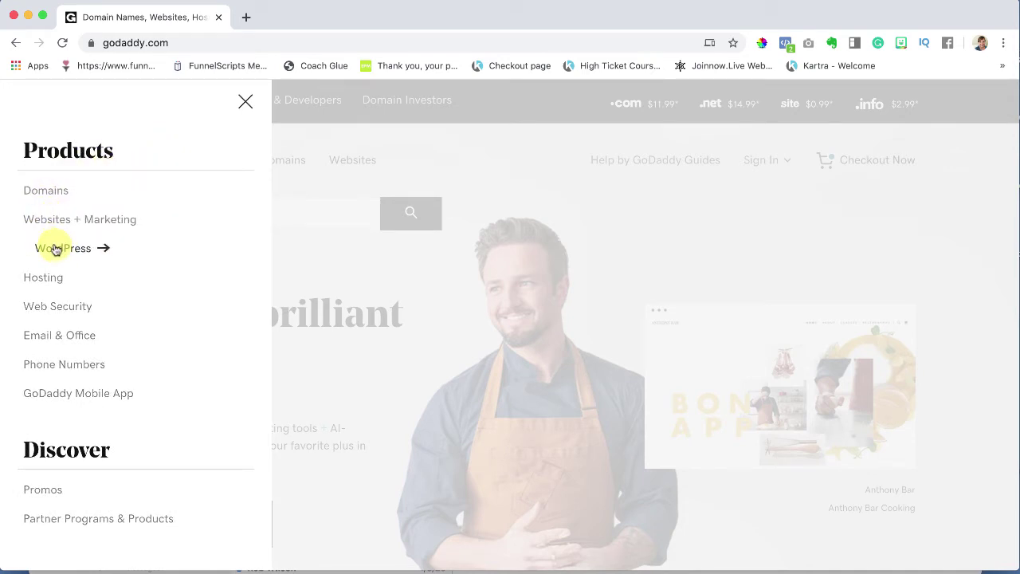
{"action": "left_click", "coordinate": [56, 249]}
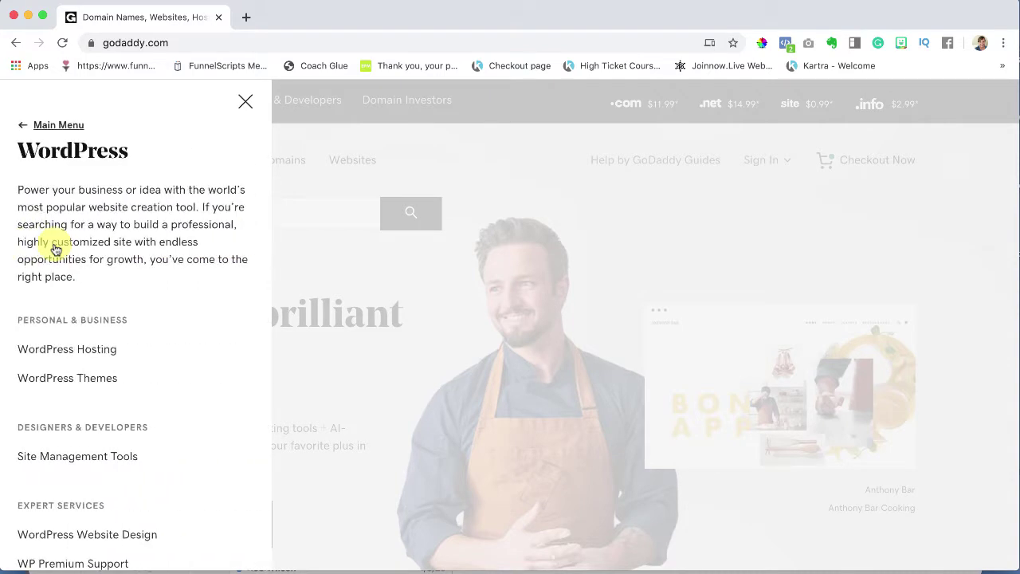
{"action": "scroll", "coordinate": [128, 286], "scroll_direction": "down", "scroll_amount": 2}
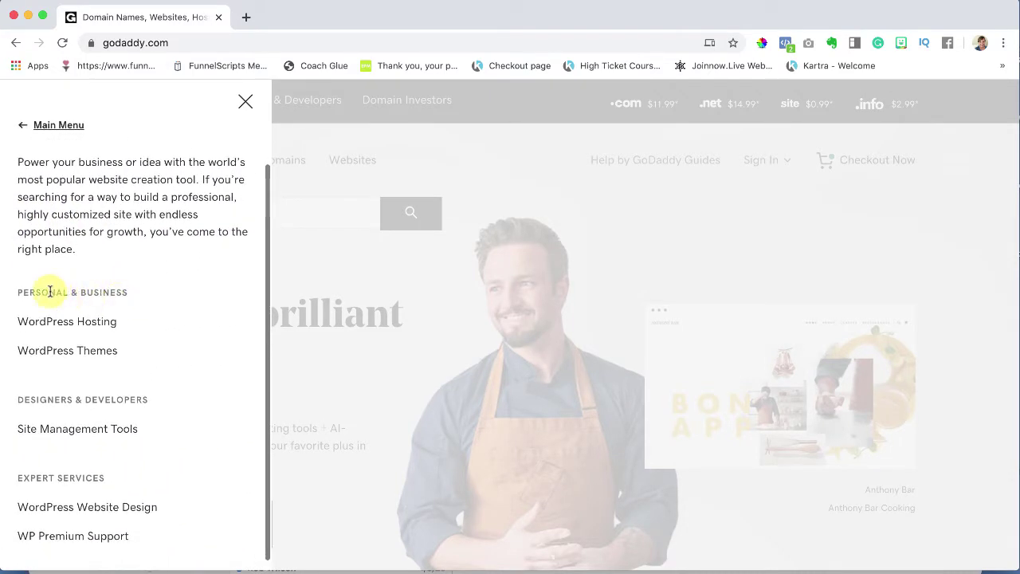
Step: Go to the WordPress Hosting page and scroll down to Plans & Pricing
{"action": "left_click", "coordinate": [106, 326]}
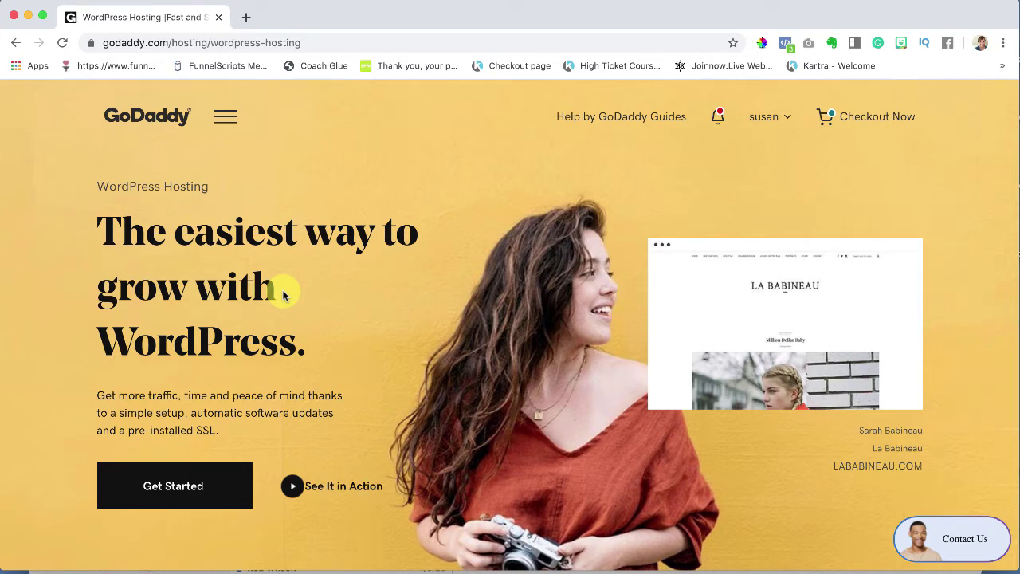
{"action": "scroll", "coordinate": [283, 295], "scroll_direction": "down", "scroll_amount": 2}
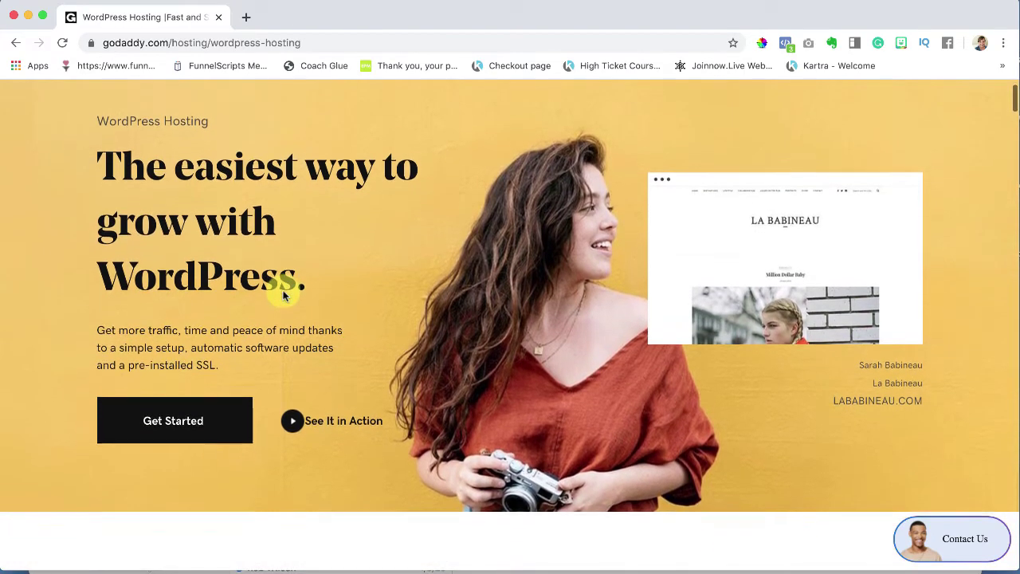
{"action": "scroll", "coordinate": [285, 289], "scroll_direction": "down", "scroll_amount": 3}
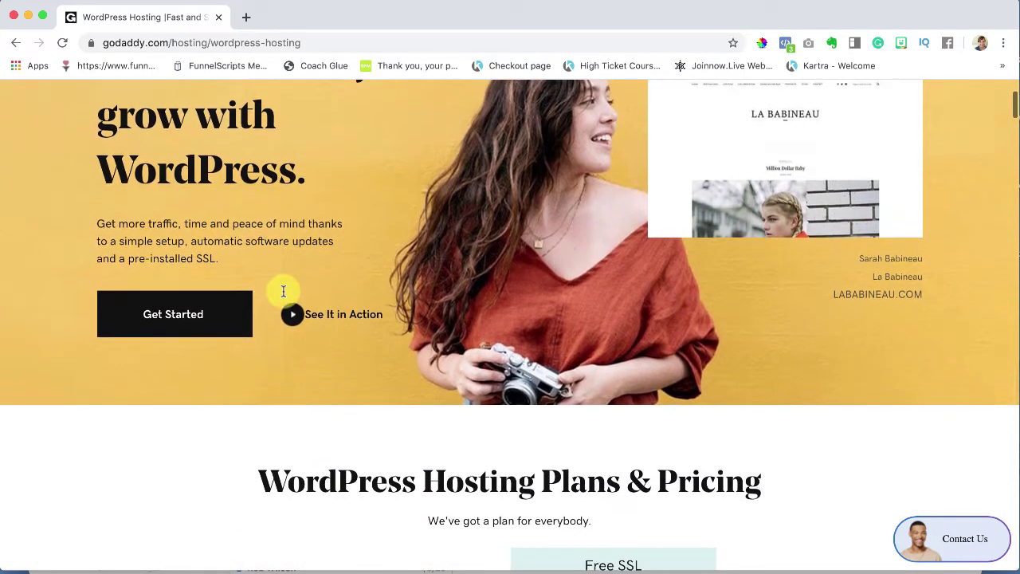
{"action": "scroll", "coordinate": [258, 390], "scroll_direction": "down", "scroll_amount": 5}
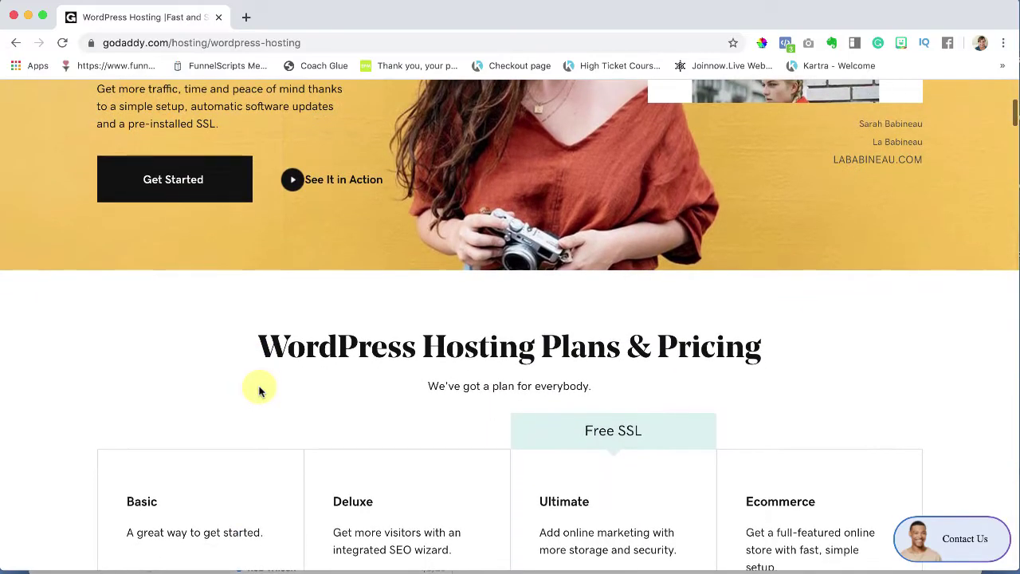
{"action": "scroll", "coordinate": [259, 390], "scroll_direction": "down", "scroll_amount": 4}
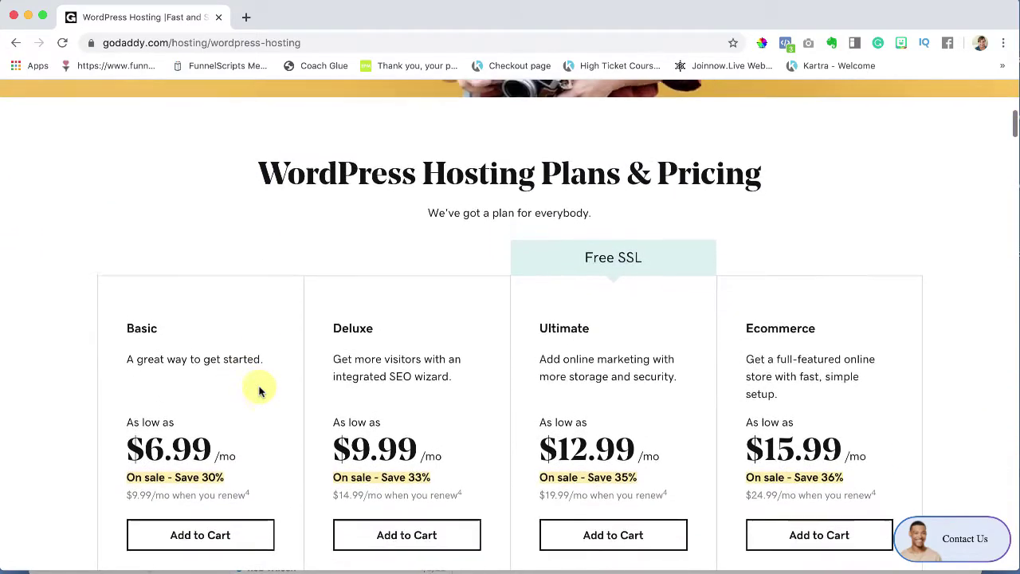
{"action": "scroll", "coordinate": [259, 390], "scroll_direction": "down", "scroll_amount": 4}
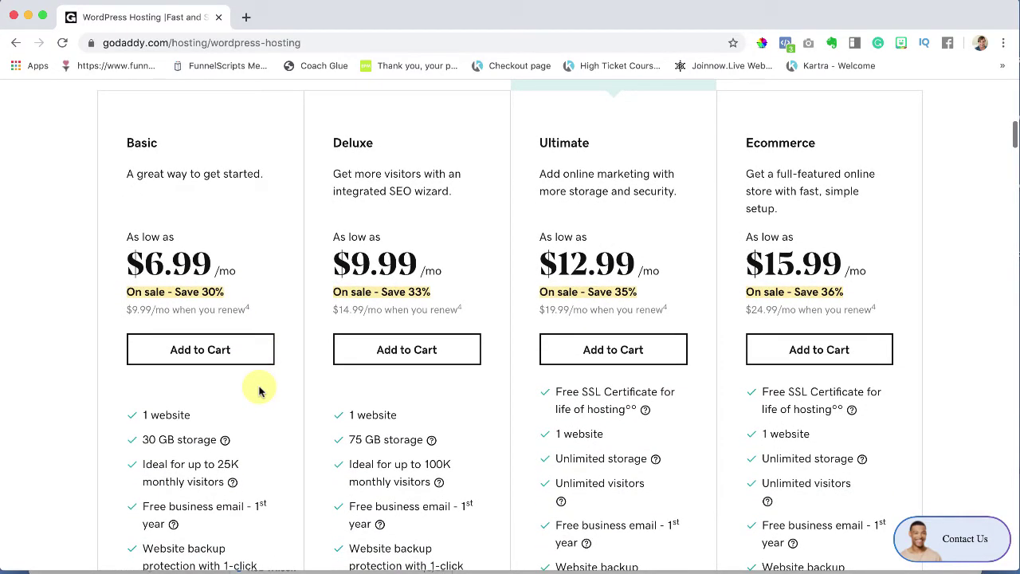
{"action": "scroll", "coordinate": [259, 391], "scroll_direction": "down", "scroll_amount": 1}
{"action": "scroll", "coordinate": [259, 391], "scroll_direction": "up", "scroll_amount": 1}
{"action": "scroll", "coordinate": [259, 390], "scroll_direction": "down", "scroll_amount": 1}
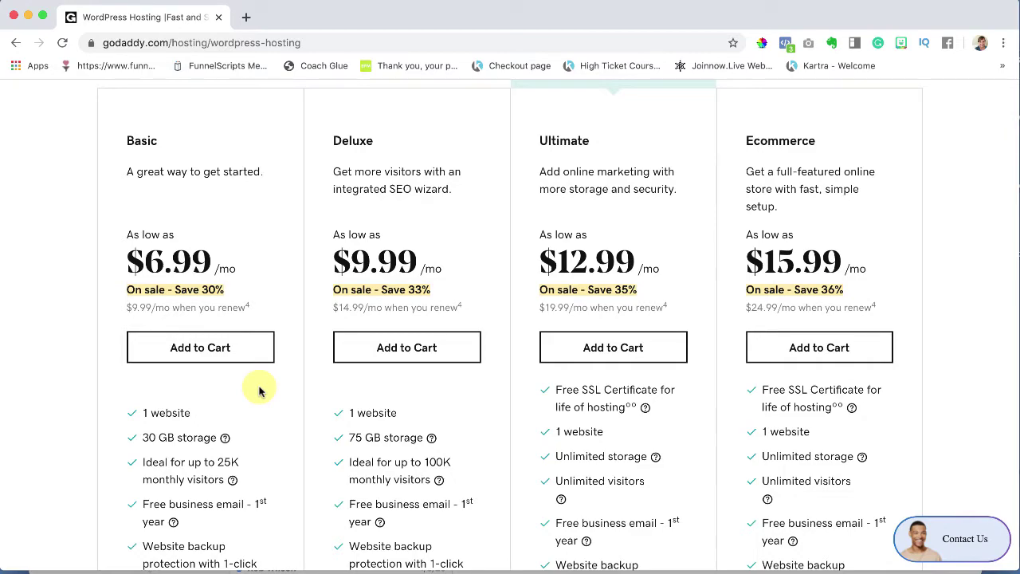
{"action": "scroll", "coordinate": [259, 391], "scroll_direction": "down", "scroll_amount": 4}
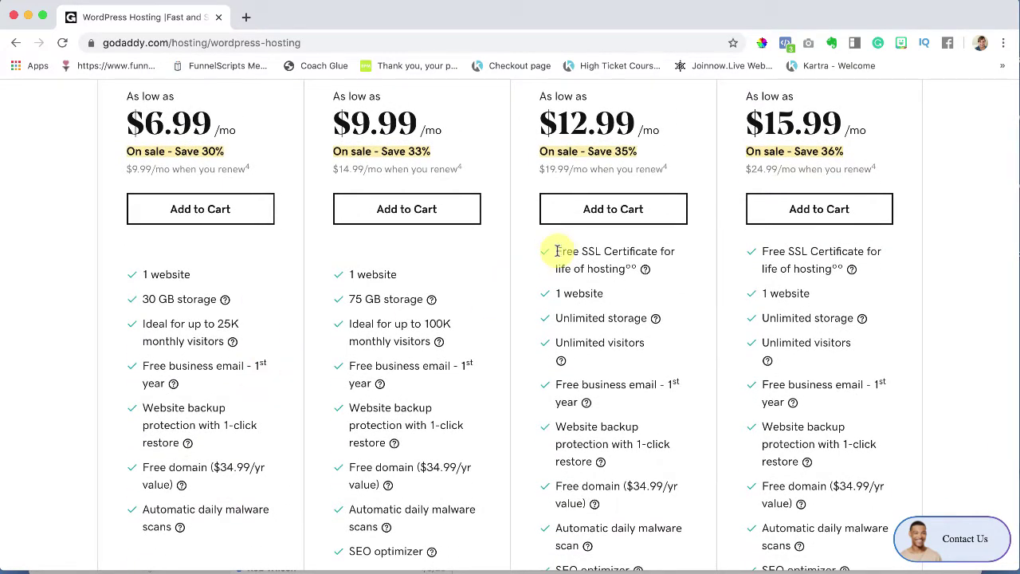
Step: Compare the Basic, Deluxe, Ultimate and Ecommerce plans, including the Free SSL Certificate feature
{"action": "left_click_drag", "start_coordinate": [558, 251], "coordinate": [677, 261]}
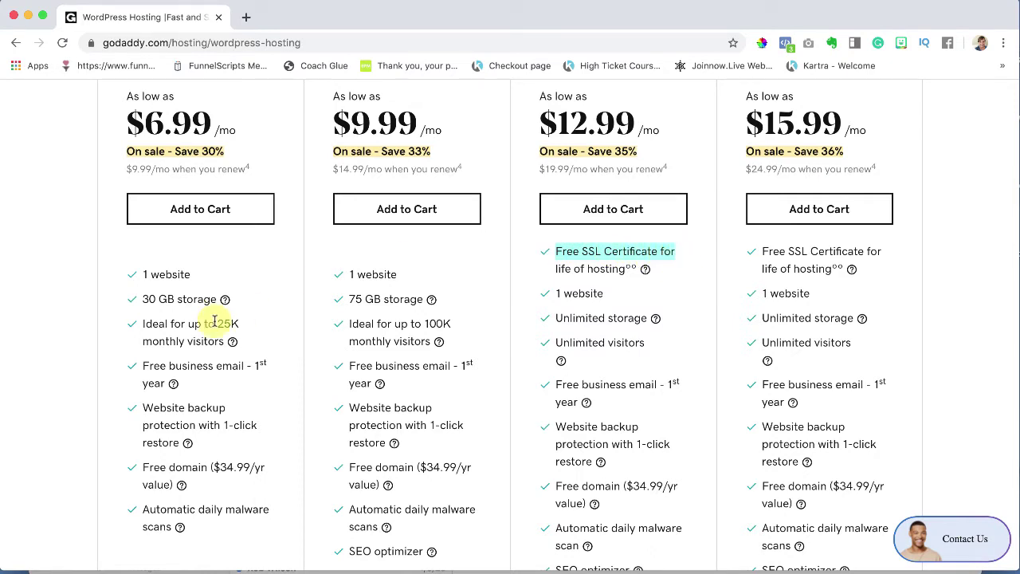
{"action": "left_click", "coordinate": [45, 339]}
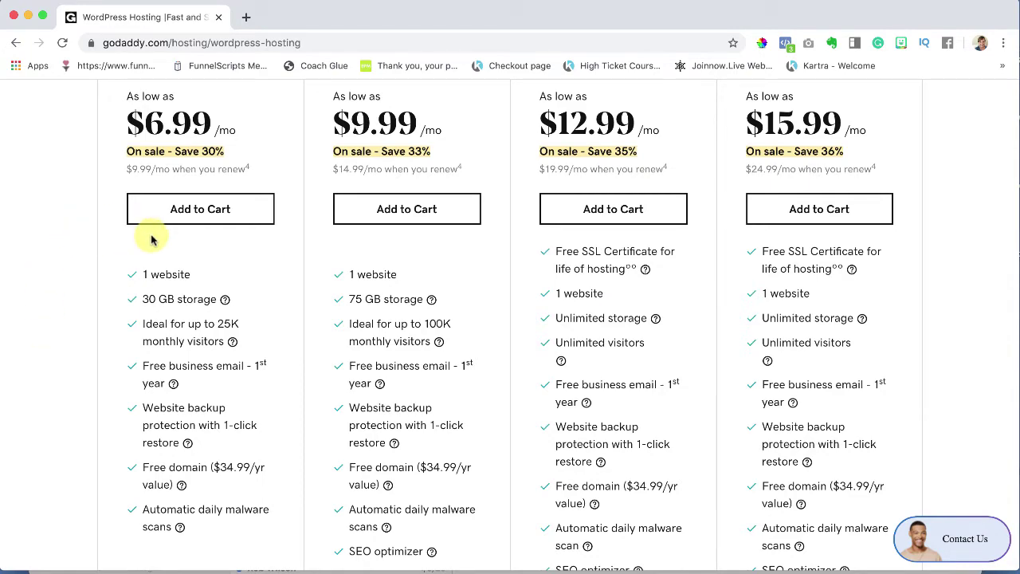
{"action": "scroll", "coordinate": [152, 239], "scroll_direction": "up", "scroll_amount": 3}
{"action": "scroll", "coordinate": [151, 239], "scroll_direction": "down", "scroll_amount": 2}
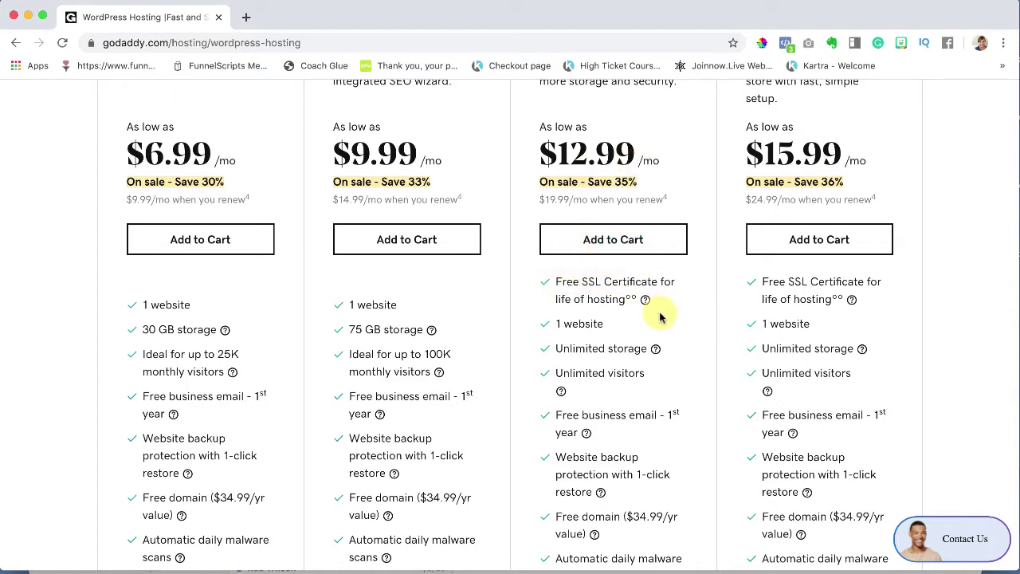
{"action": "scroll", "coordinate": [659, 314], "scroll_direction": "down", "scroll_amount": 3}
{"action": "scroll", "coordinate": [659, 313], "scroll_direction": "up", "scroll_amount": 6}
Step: Add the Ultimate plan to the cart and switch its term to 12 months
{"action": "left_click", "coordinate": [614, 348]}
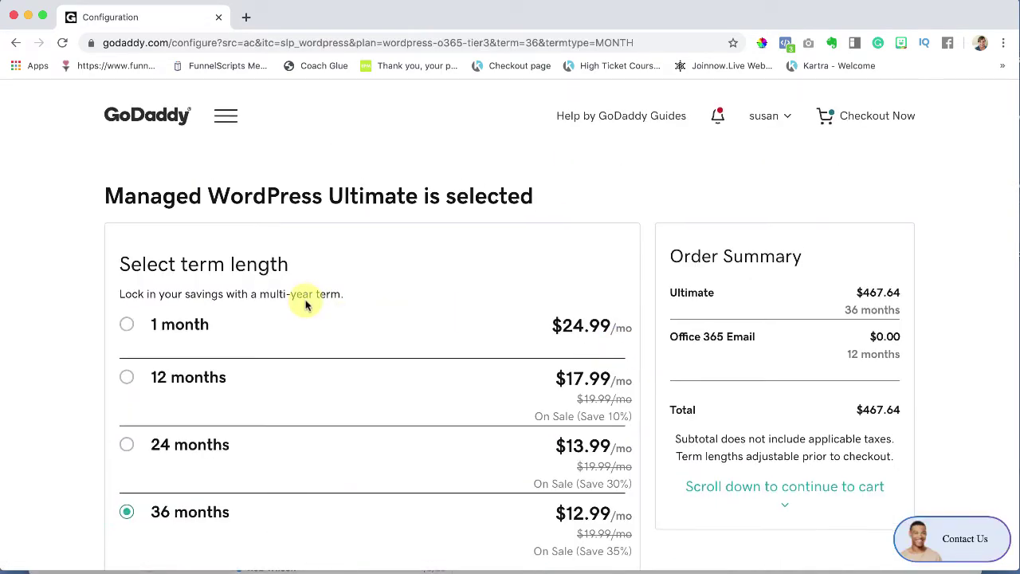
{"action": "scroll", "coordinate": [305, 304], "scroll_direction": "down", "scroll_amount": 1}
{"action": "scroll", "coordinate": [305, 303], "scroll_direction": "down", "scroll_amount": 1}
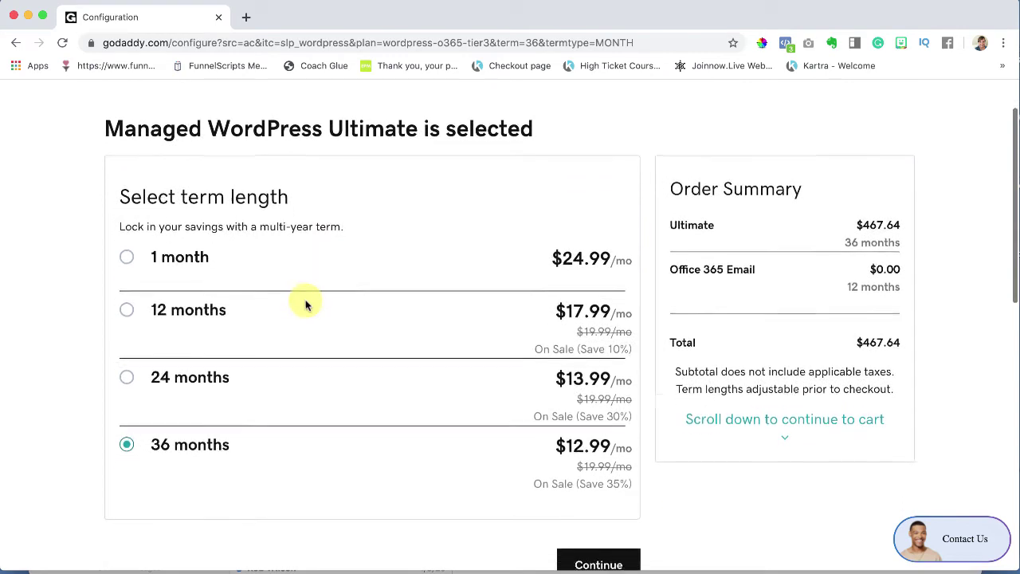
{"action": "left_click", "coordinate": [126, 308]}
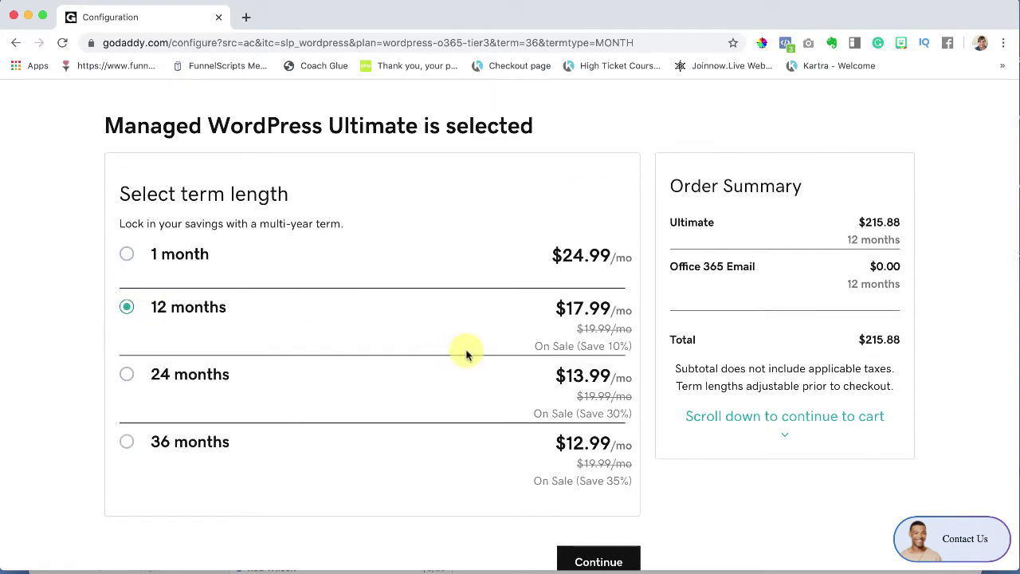
Step: Compare the 12-month 17.99 and 36-month 12.99 monthly prices, then continue with 12 months
{"action": "left_click_drag", "start_coordinate": [566, 310], "coordinate": [612, 305]}
{"action": "scroll", "coordinate": [455, 444], "scroll_direction": "down", "scroll_amount": 1}
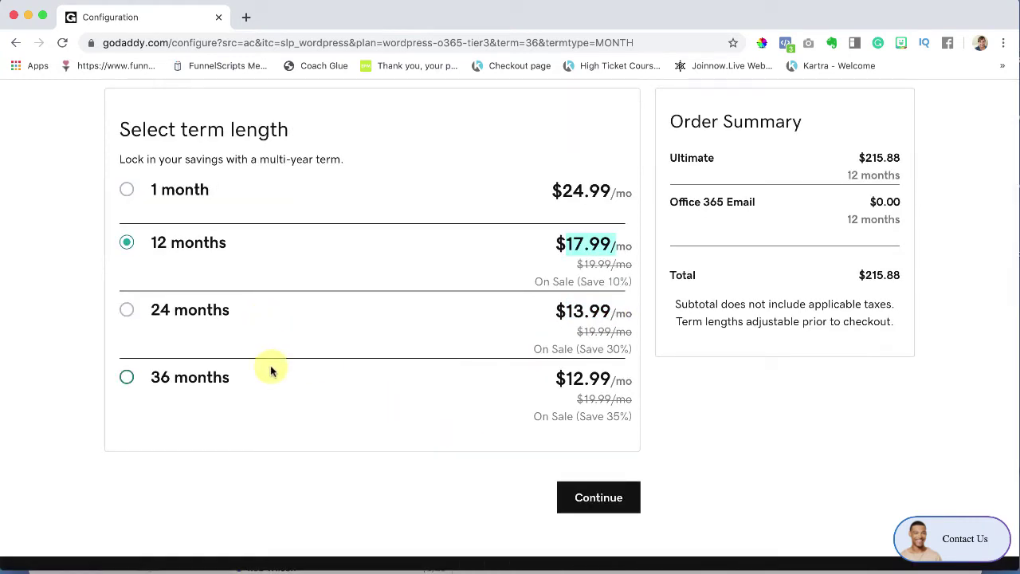
{"action": "left_click_drag", "start_coordinate": [566, 377], "coordinate": [605, 374]}
{"action": "left_click", "coordinate": [567, 244]}
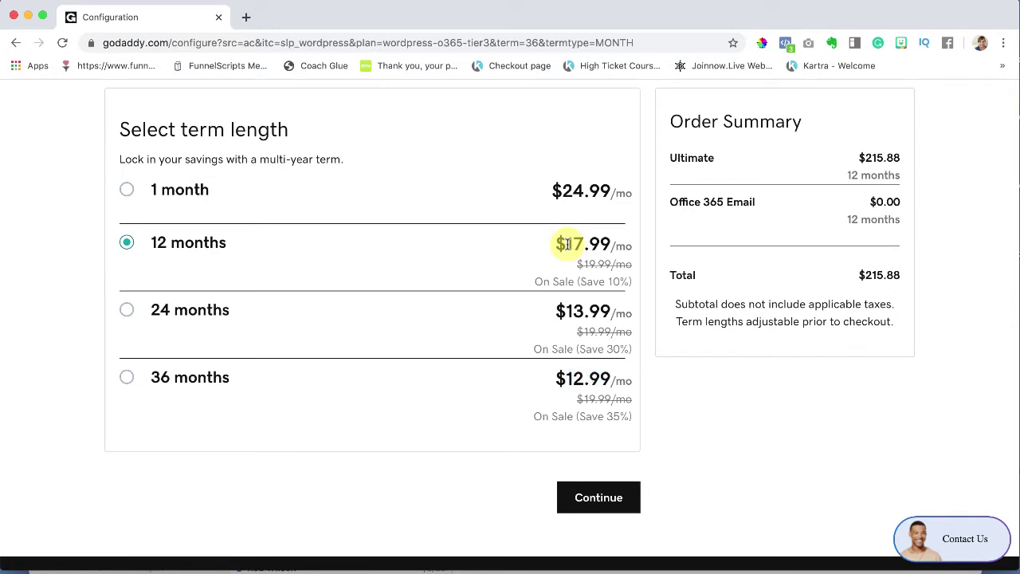
{"action": "left_click_drag", "start_coordinate": [567, 244], "coordinate": [610, 244]}
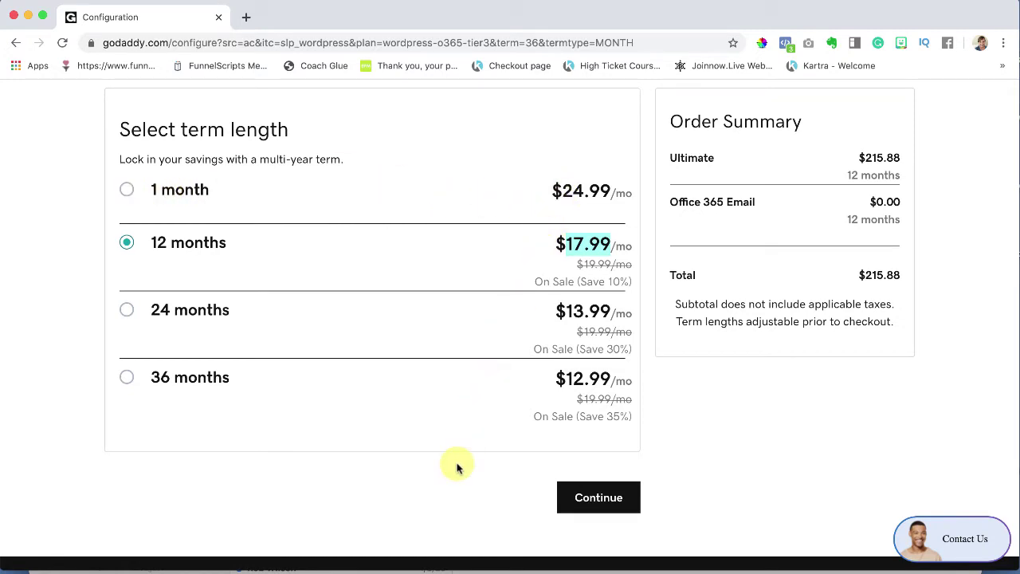
{"action": "scroll", "coordinate": [457, 467], "scroll_direction": "down", "scroll_amount": 1}
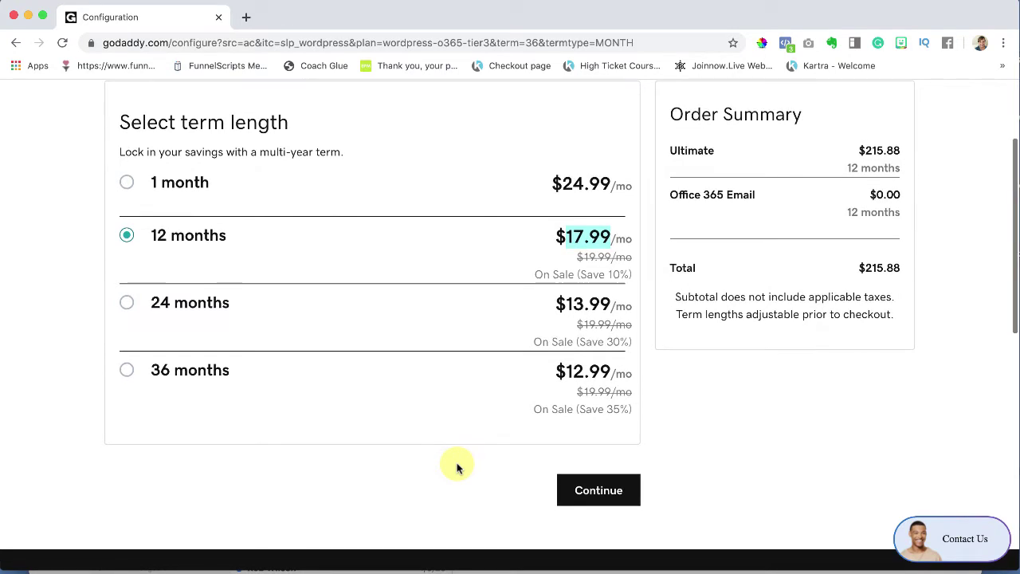
{"action": "scroll", "coordinate": [456, 468], "scroll_direction": "down", "scroll_amount": 1}
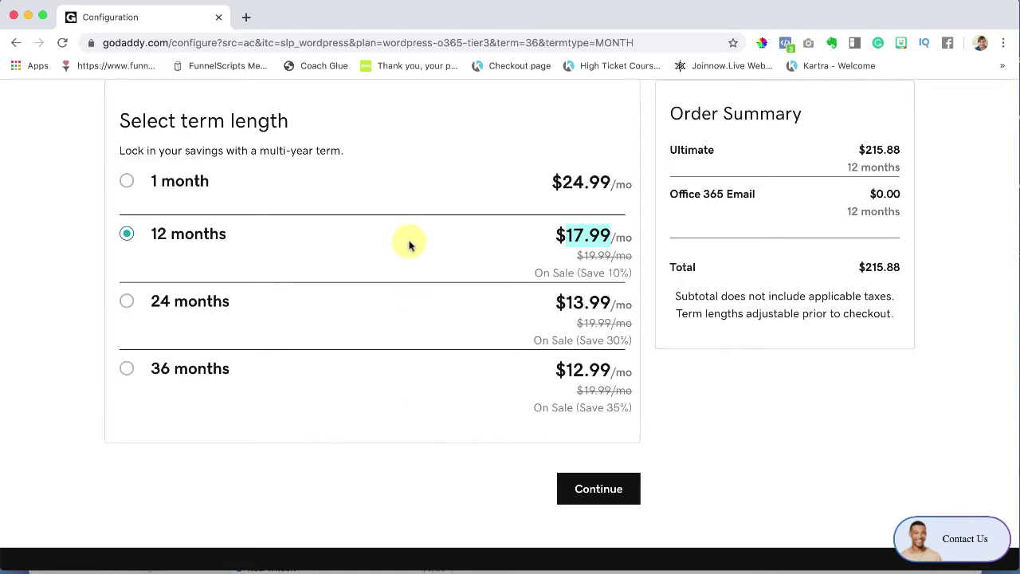
{"action": "left_click", "coordinate": [597, 492]}
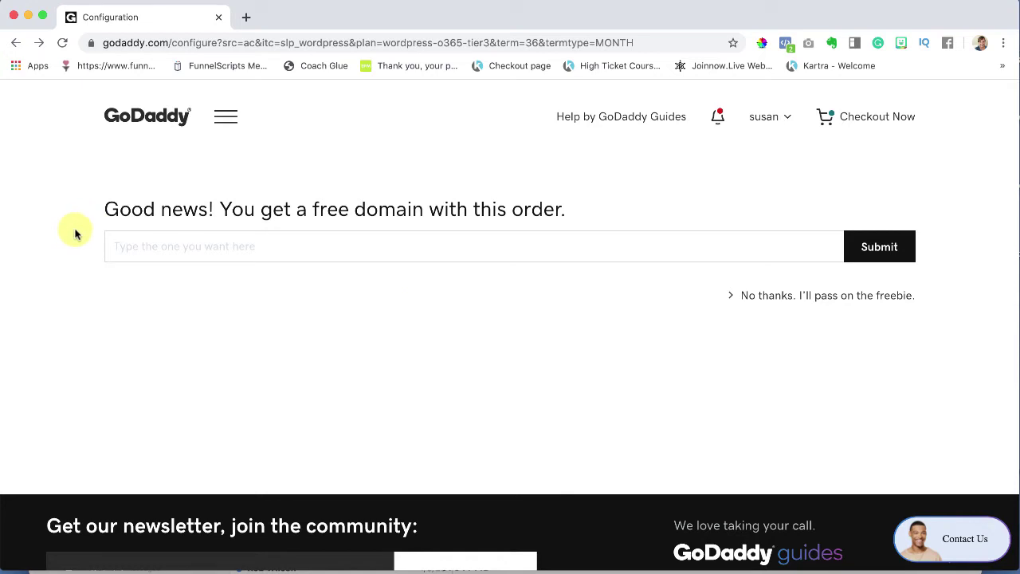
Step: Confirm ladycoursecreators.co is available and claim it as the free .CO domain
{"action": "left_click", "coordinate": [128, 248]}
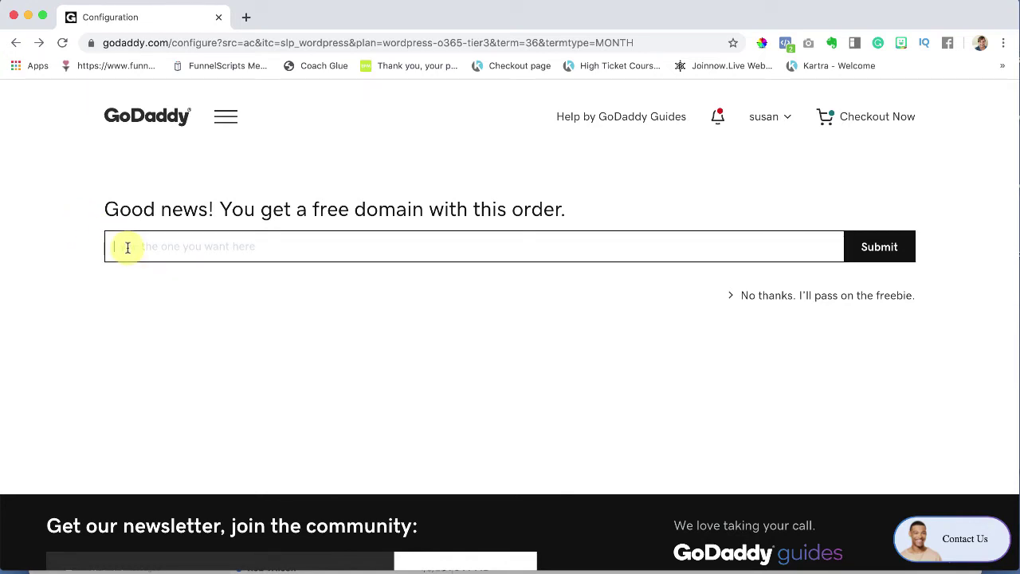
{"action": "type", "text": "ladycours"}
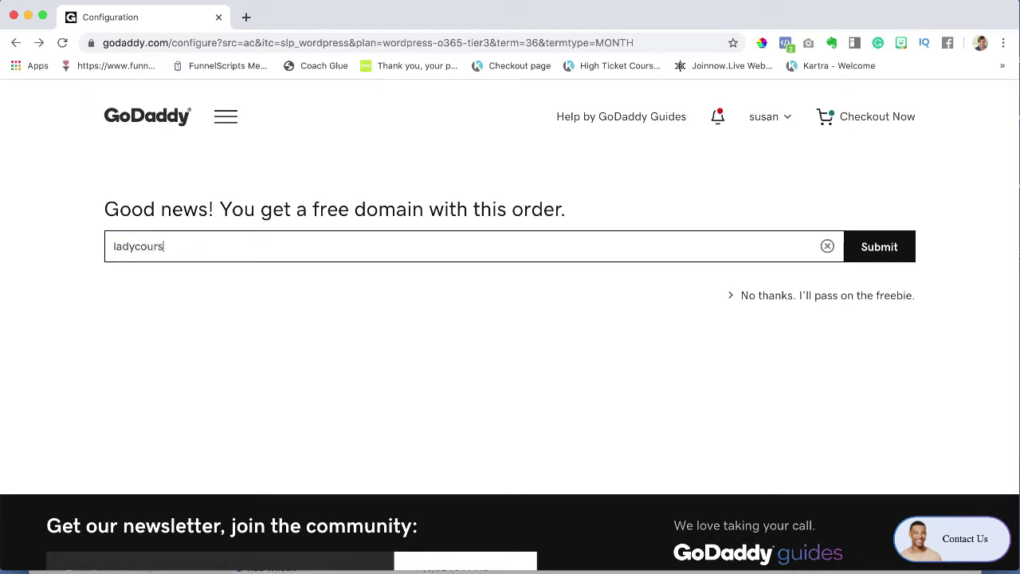
{"action": "type", "text": "ecreators.co"}
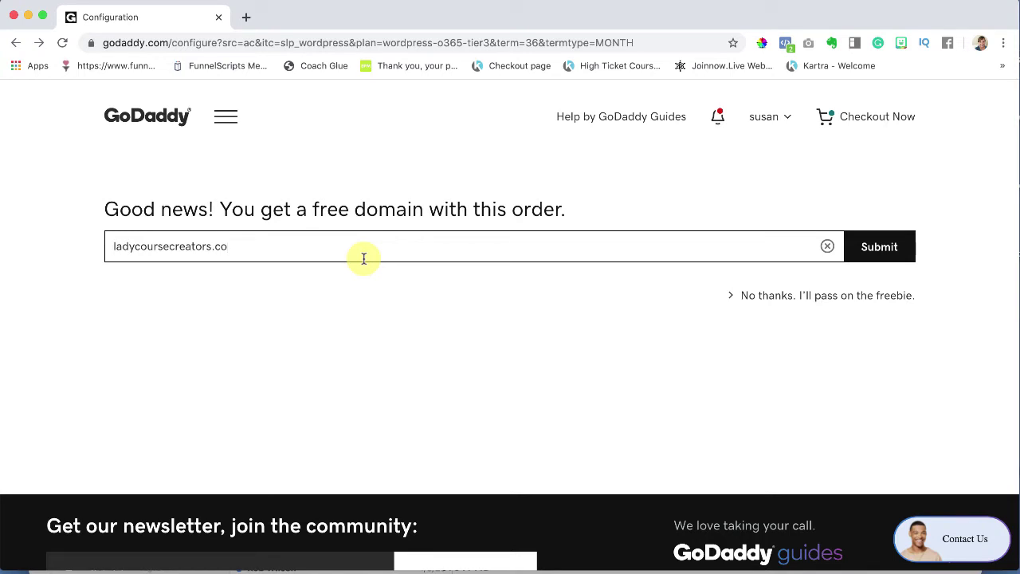
{"action": "left_click", "coordinate": [868, 248]}
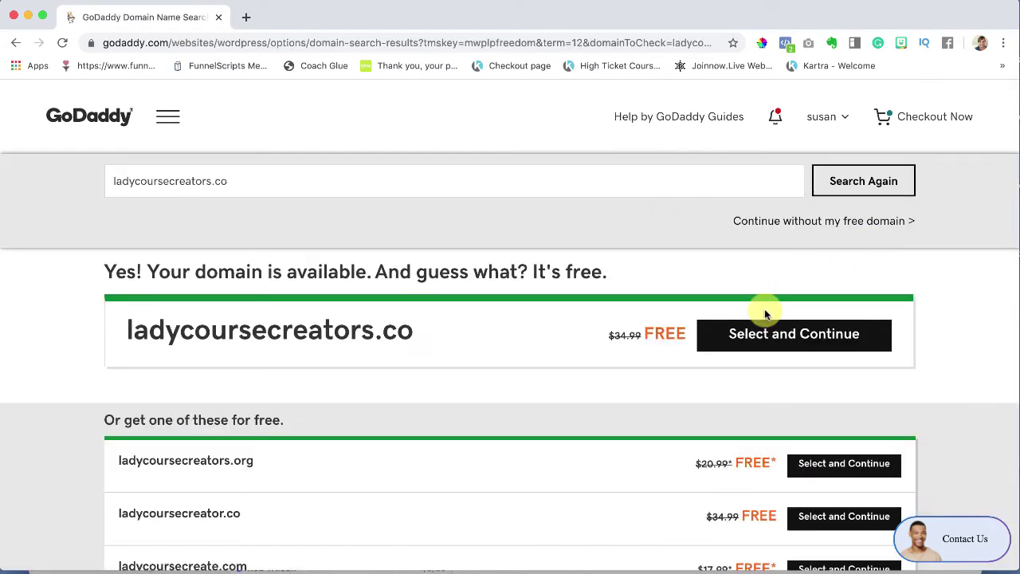
{"action": "left_click_drag", "start_coordinate": [285, 271], "coordinate": [364, 269]}
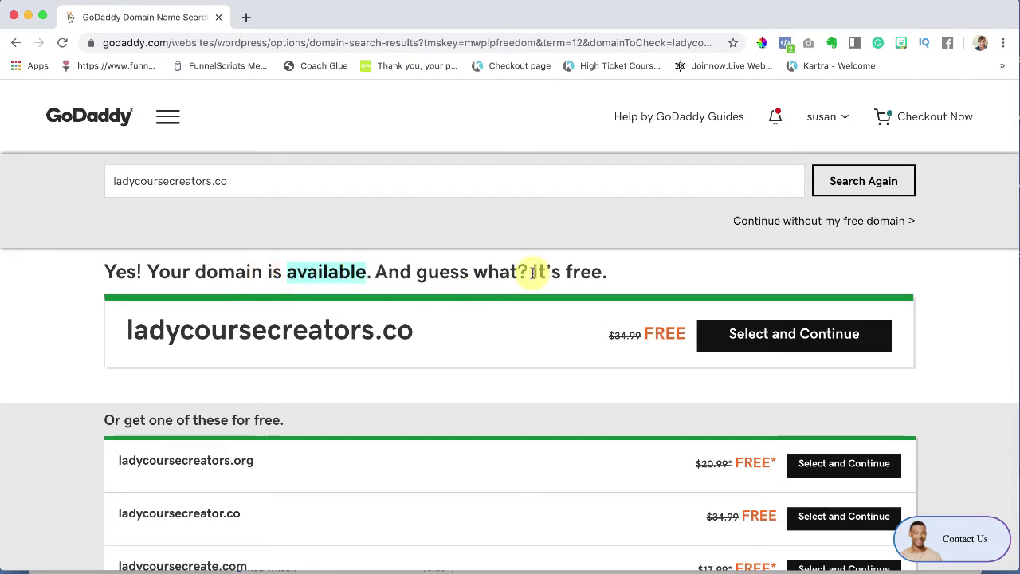
{"action": "scroll", "coordinate": [540, 353], "scroll_direction": "down", "scroll_amount": 1}
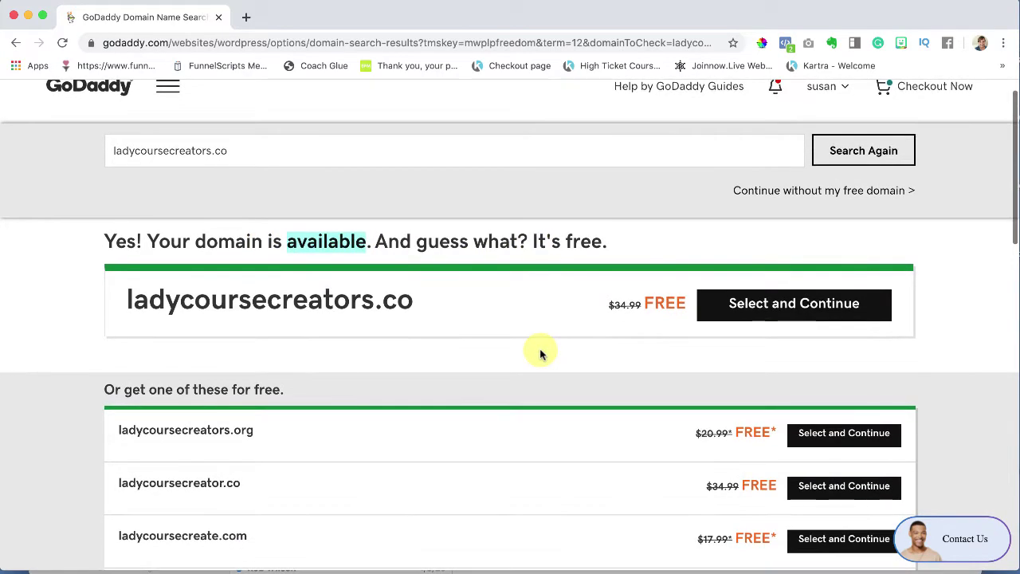
{"action": "left_click", "coordinate": [736, 316]}
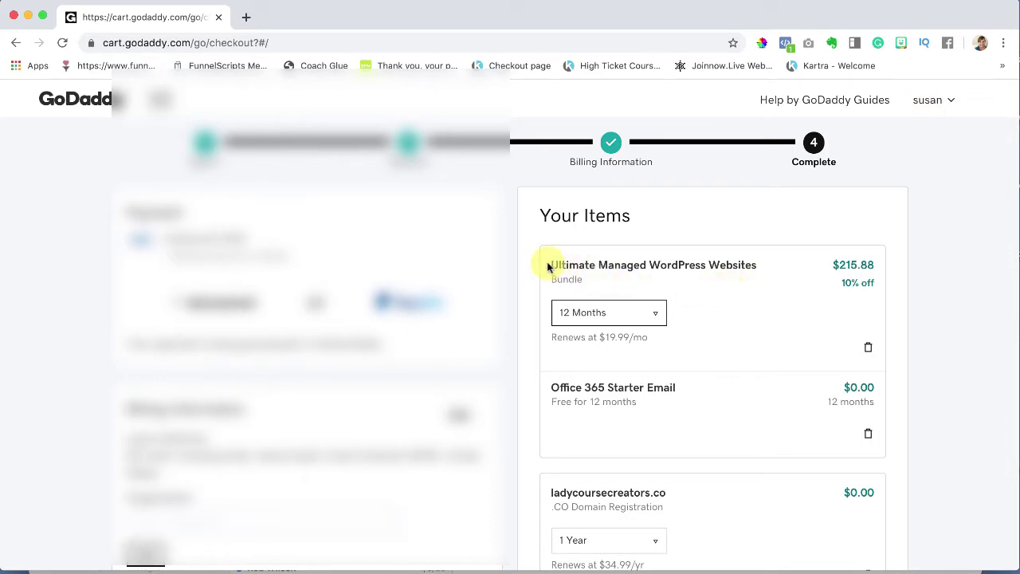
{"action": "left_click_drag", "start_coordinate": [550, 265], "coordinate": [759, 267]}
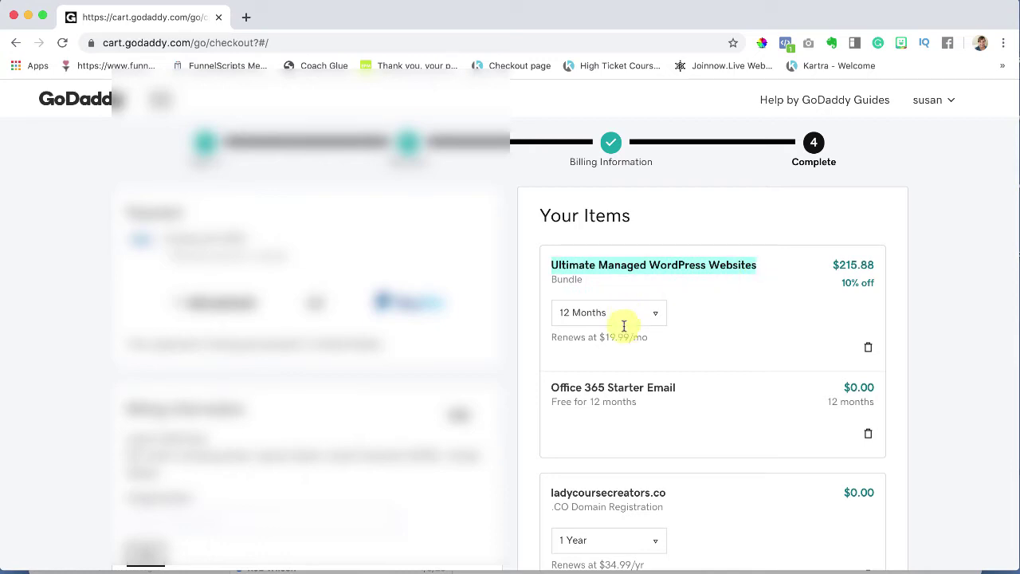
{"action": "left_click_drag", "start_coordinate": [549, 387], "coordinate": [653, 398]}
{"action": "left_click", "coordinate": [689, 401]}
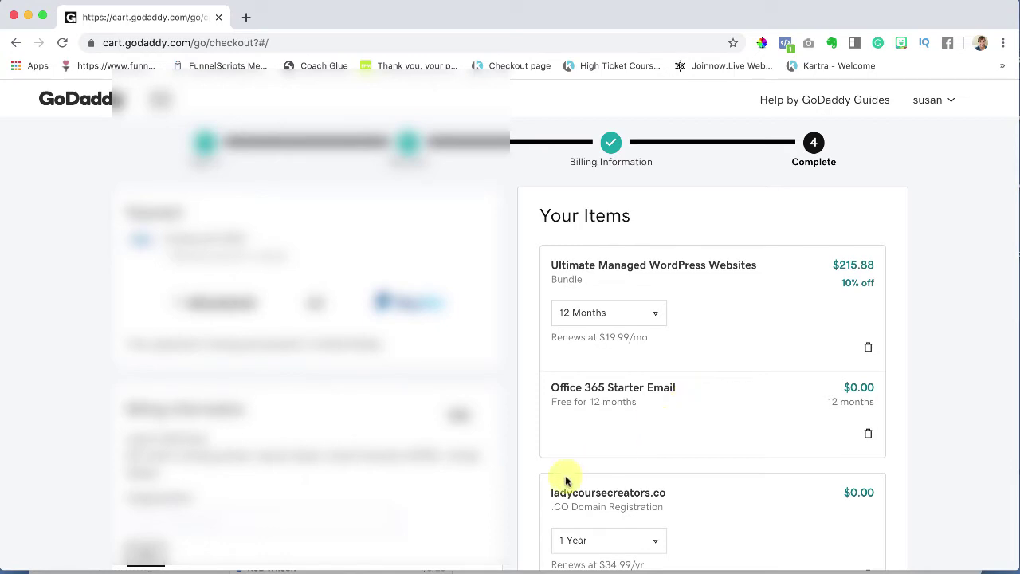
{"action": "left_click_drag", "start_coordinate": [550, 491], "coordinate": [669, 496]}
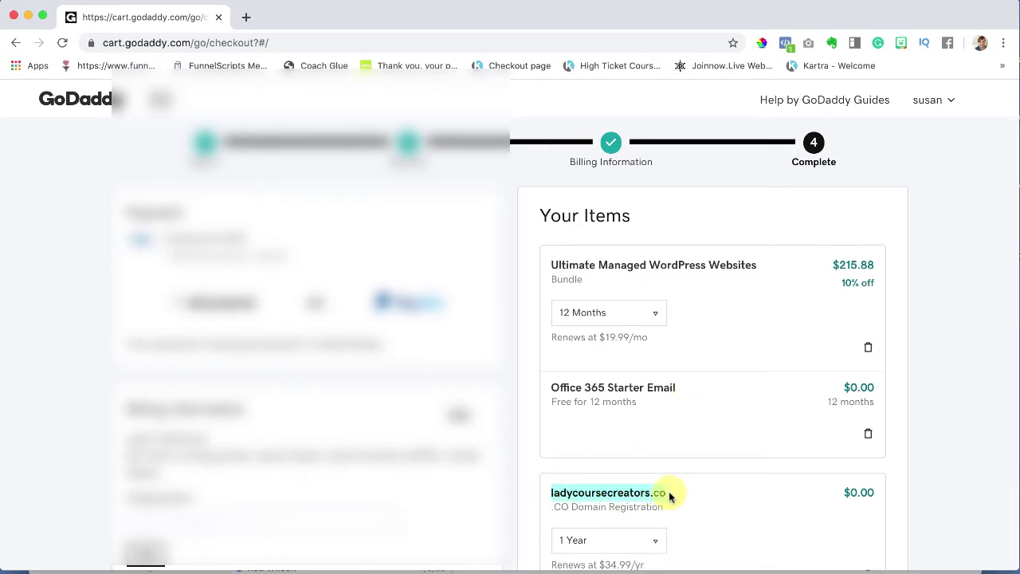
{"action": "left_click", "coordinate": [839, 494]}
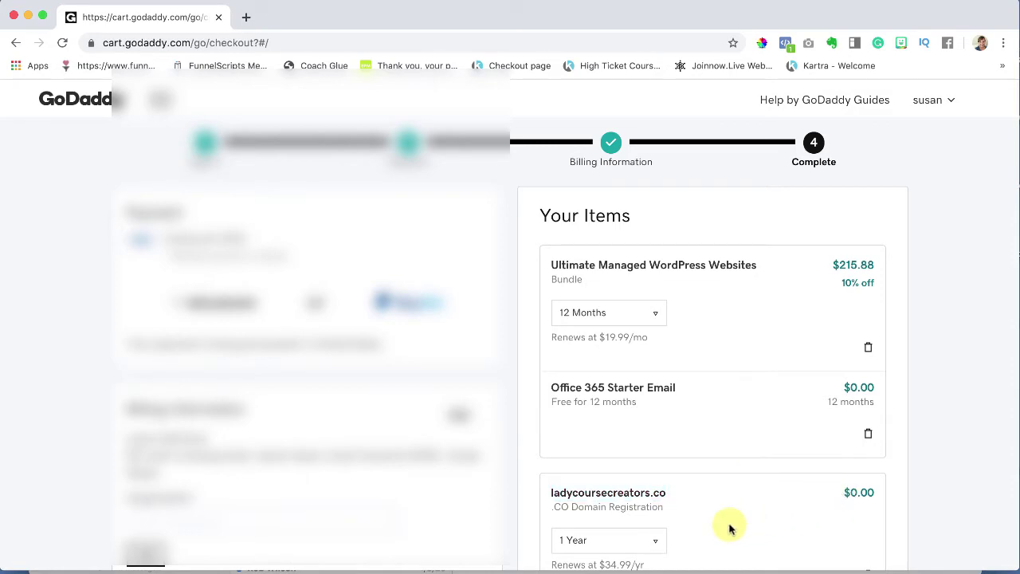
{"action": "scroll", "coordinate": [729, 527], "scroll_direction": "down", "scroll_amount": 3}
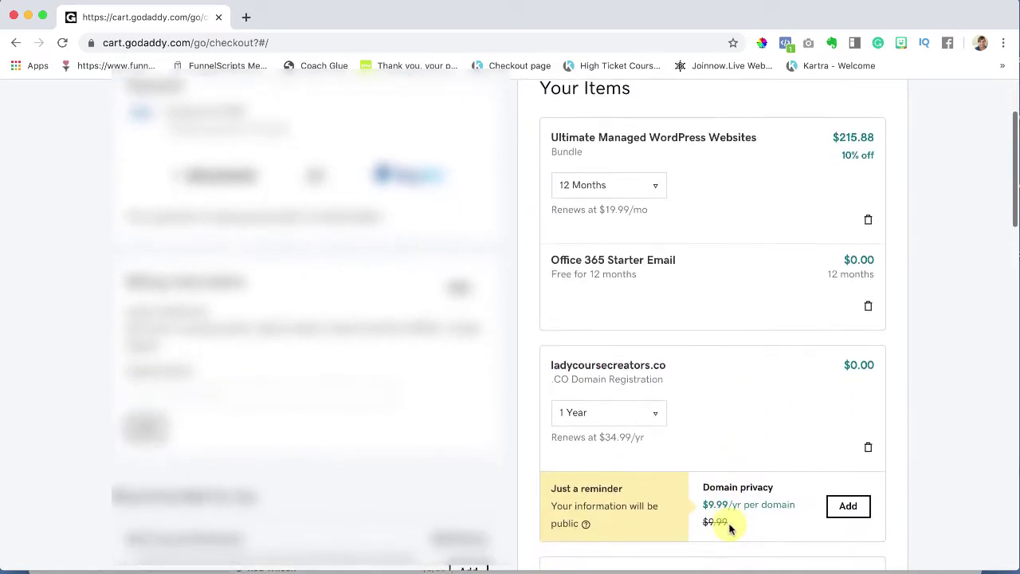
{"action": "scroll", "coordinate": [729, 527], "scroll_direction": "down", "scroll_amount": 1}
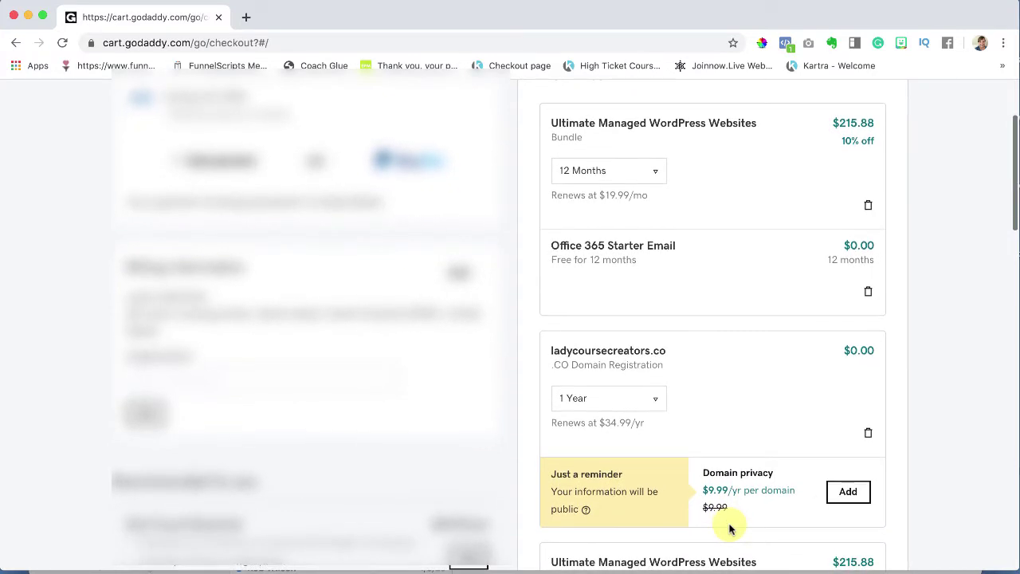
{"action": "scroll", "coordinate": [729, 527], "scroll_direction": "down", "scroll_amount": 2}
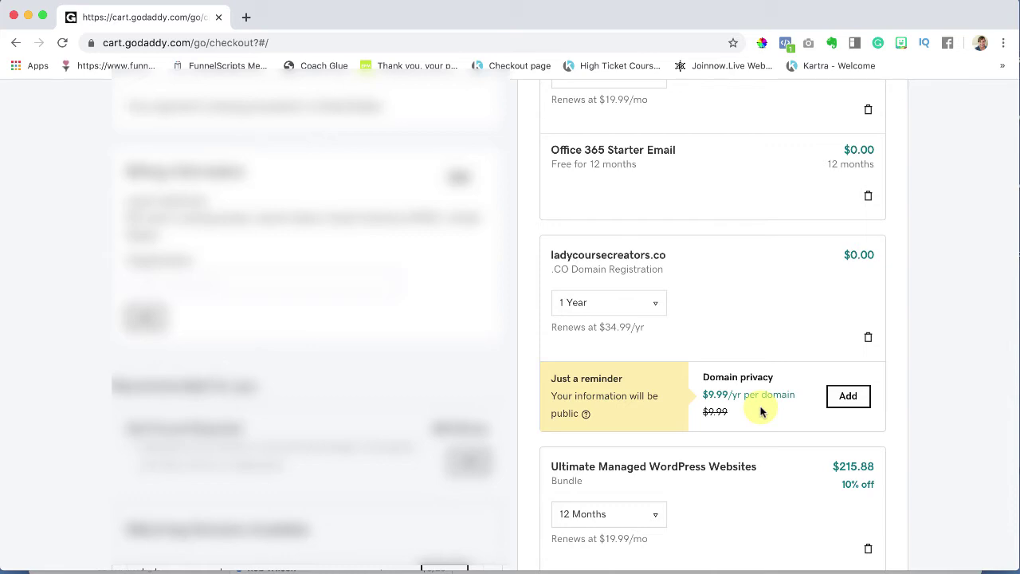
{"action": "scroll", "coordinate": [762, 409], "scroll_direction": "up", "scroll_amount": 3}
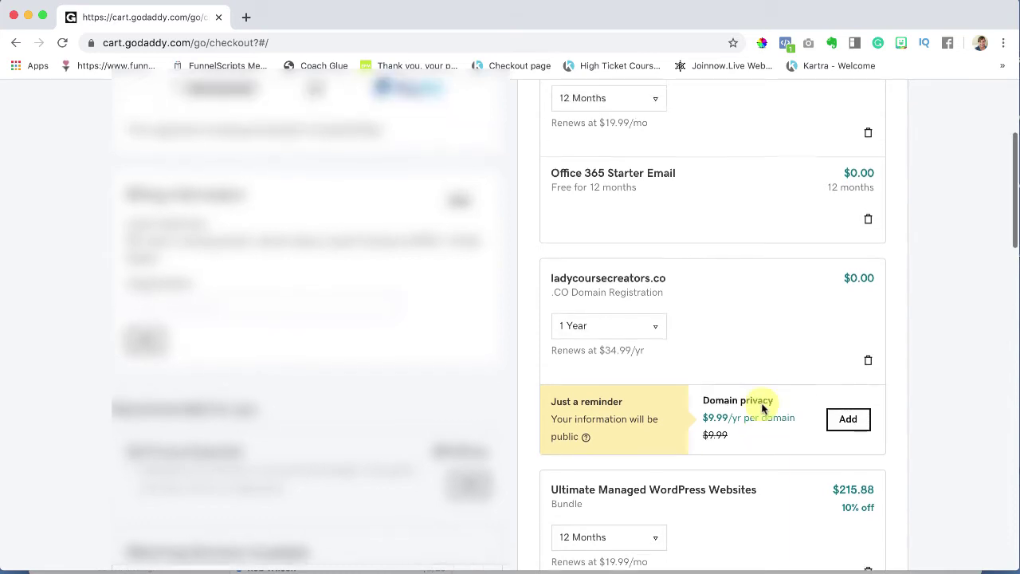
{"action": "scroll", "coordinate": [761, 408], "scroll_direction": "down", "scroll_amount": 2}
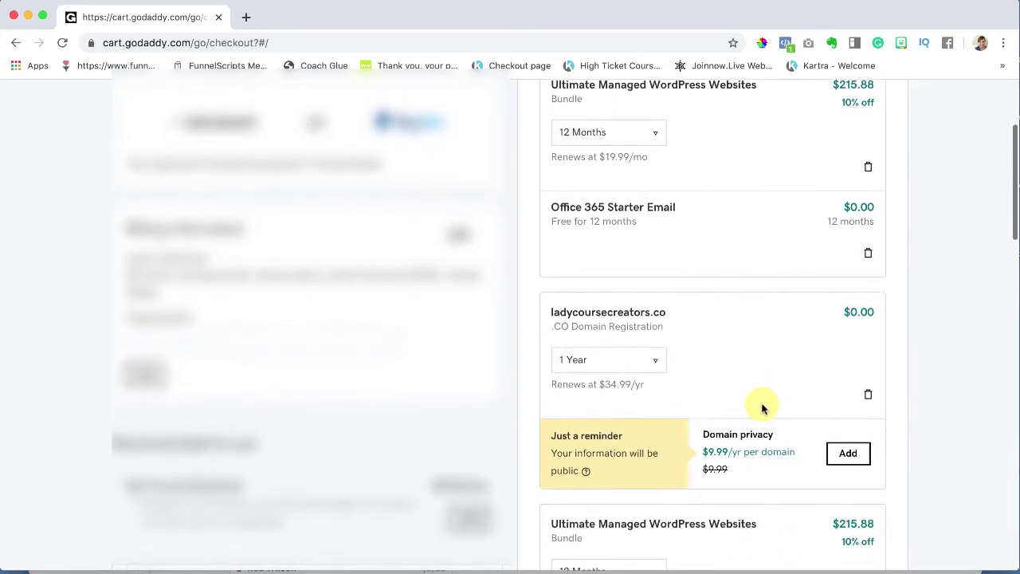
Step: Add domain privacy to the order and complete the $225.87 purchase
{"action": "left_click", "coordinate": [846, 451]}
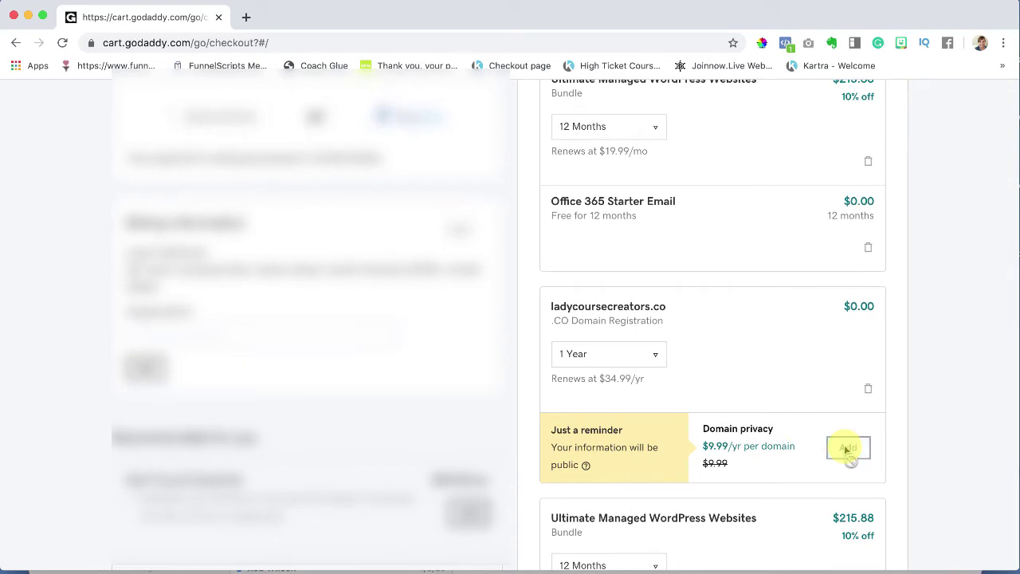
{"action": "scroll", "coordinate": [867, 427], "scroll_direction": "down", "scroll_amount": 6}
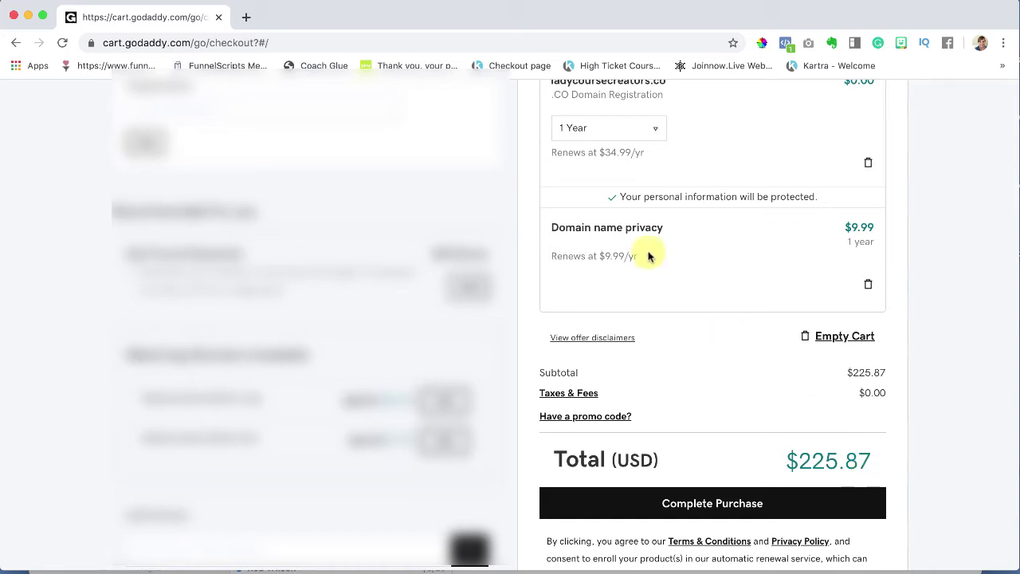
{"action": "scroll", "coordinate": [650, 247], "scroll_direction": "up", "scroll_amount": 2}
{"action": "scroll", "coordinate": [650, 247], "scroll_direction": "up", "scroll_amount": 5}
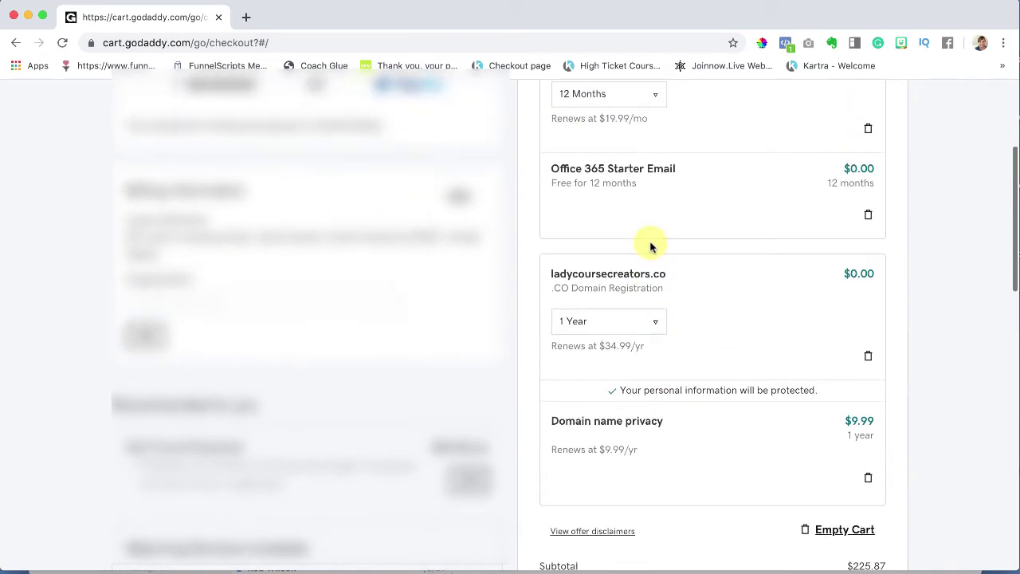
{"action": "scroll", "coordinate": [652, 219], "scroll_direction": "up", "scroll_amount": 1}
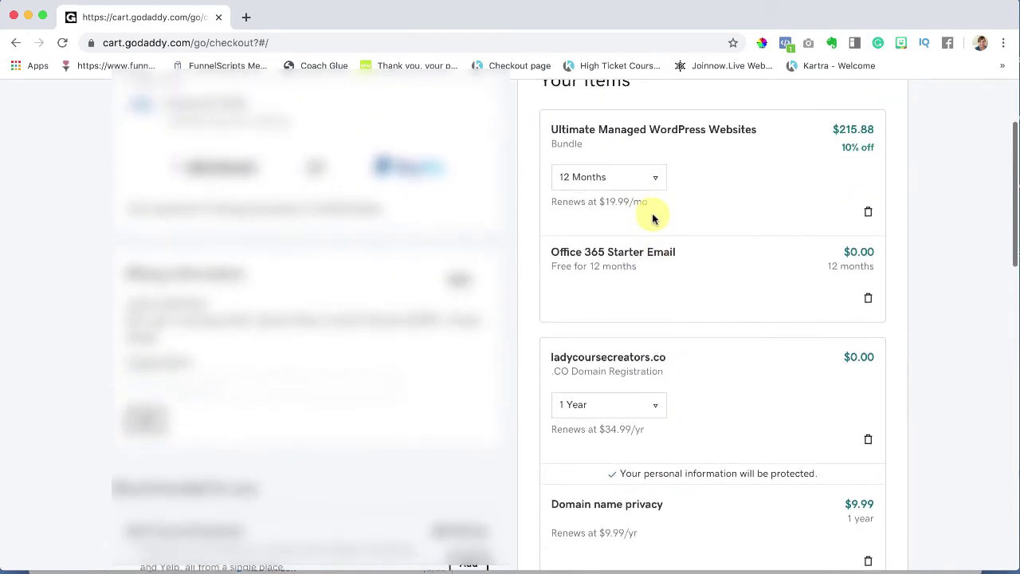
{"action": "scroll", "coordinate": [652, 218], "scroll_direction": "up", "scroll_amount": 1}
{"action": "scroll", "coordinate": [651, 218], "scroll_direction": "down", "scroll_amount": 2}
{"action": "scroll", "coordinate": [652, 218], "scroll_direction": "down", "scroll_amount": 3}
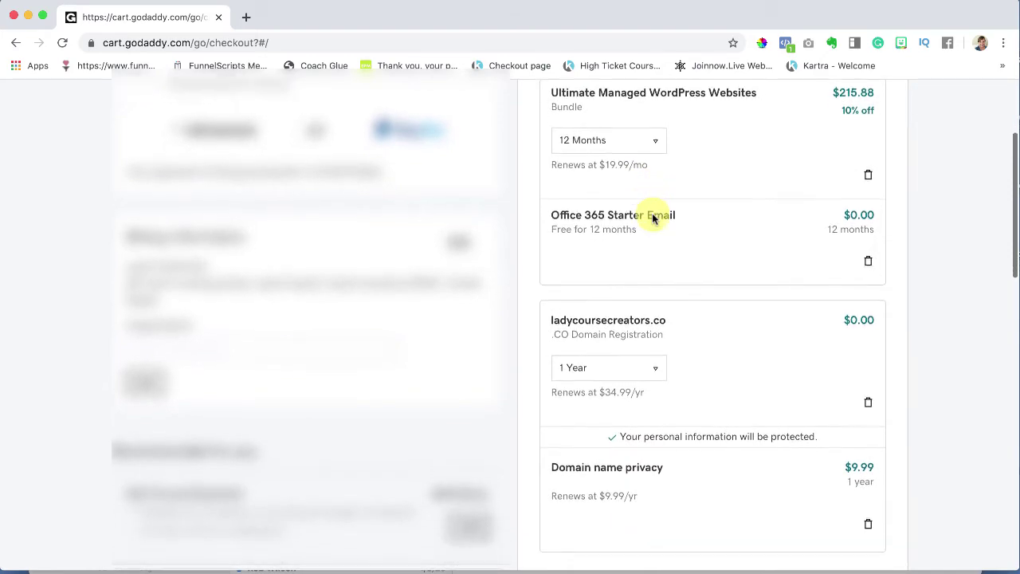
{"action": "scroll", "coordinate": [652, 218], "scroll_direction": "down", "scroll_amount": 10}
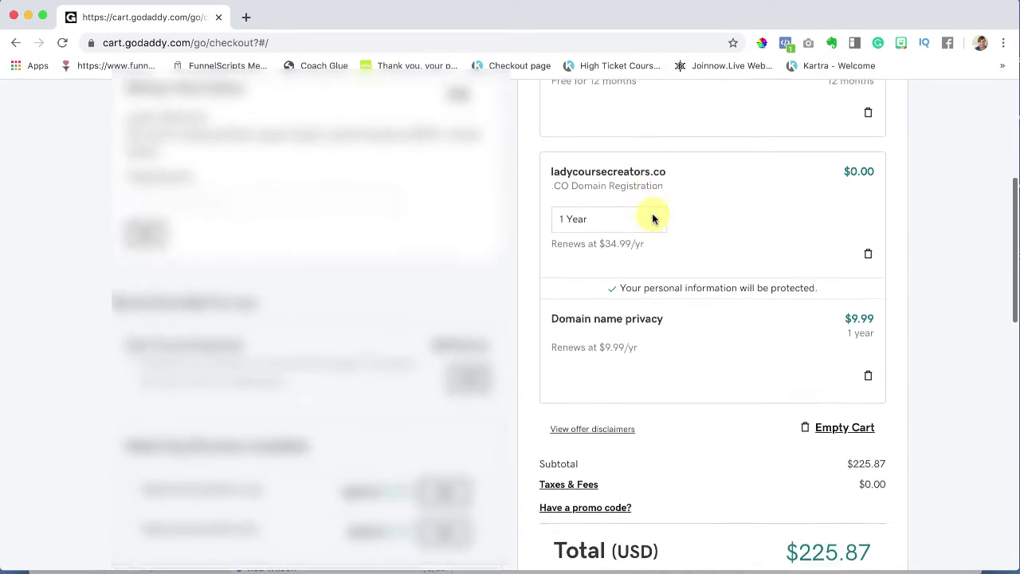
{"action": "scroll", "coordinate": [653, 217], "scroll_direction": "down", "scroll_amount": 4}
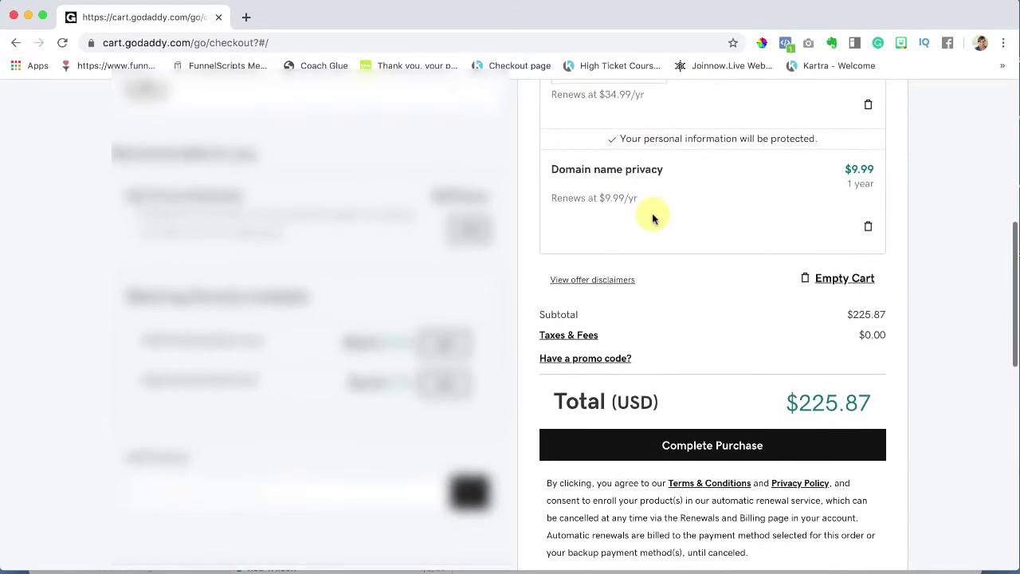
{"action": "left_click", "coordinate": [682, 391]}
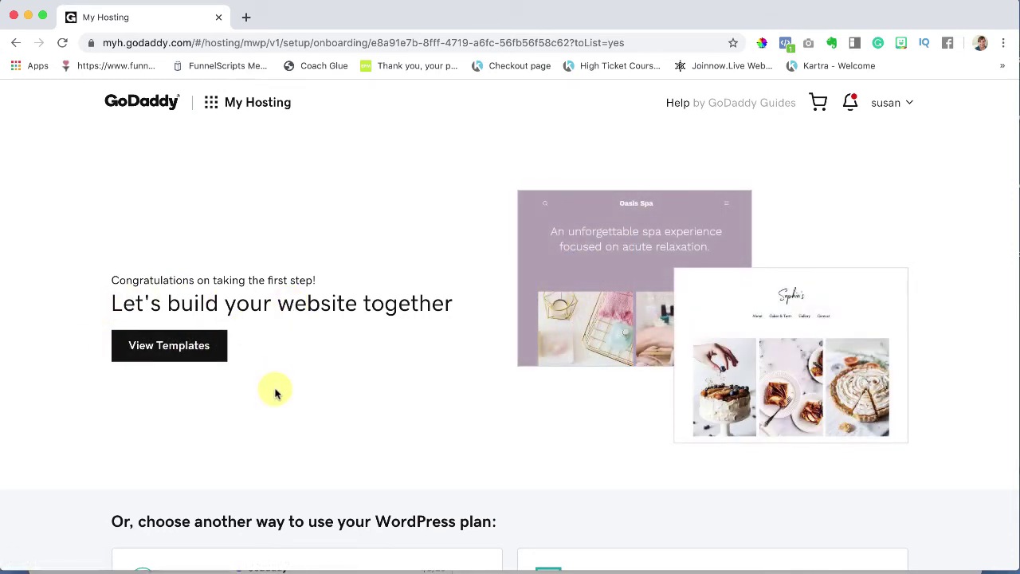
Step: Scroll down the My Hosting onboarding page to the manual WordPress setup option
{"action": "scroll", "coordinate": [275, 392], "scroll_direction": "down", "scroll_amount": 2}
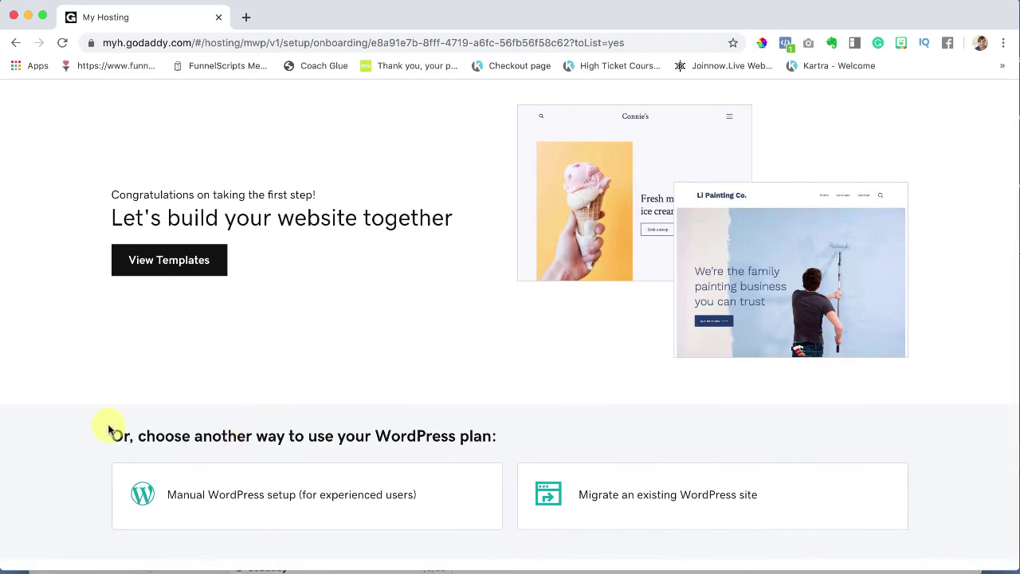
{"action": "scroll", "coordinate": [100, 438], "scroll_direction": "down", "scroll_amount": 1}
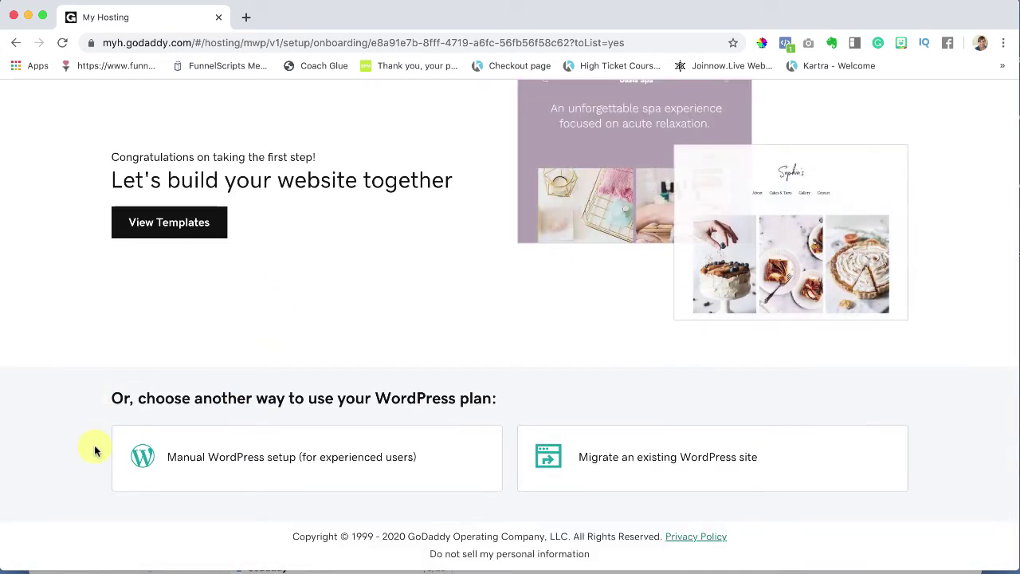
Step: Start the manual WordPress setup, entering the WordPress username and pasting the password
{"action": "left_click", "coordinate": [200, 459]}
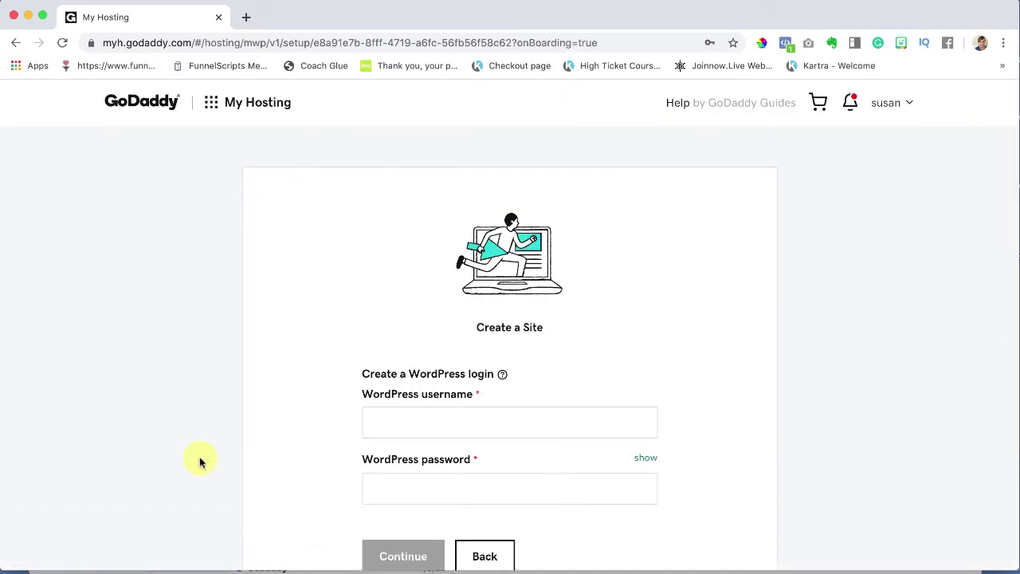
{"action": "scroll", "coordinate": [263, 440], "scroll_direction": "down", "scroll_amount": 3}
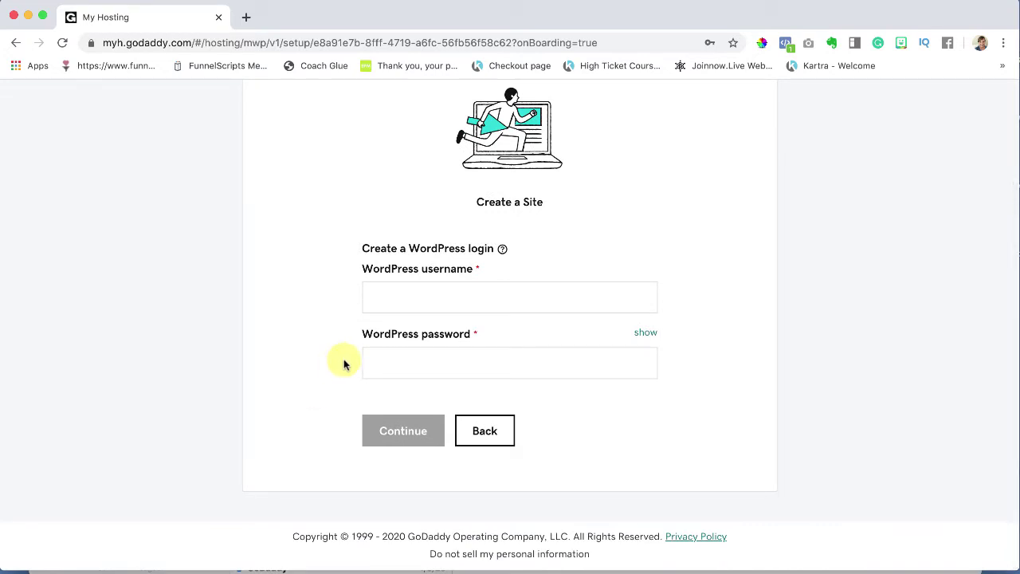
{"action": "left_click", "coordinate": [379, 297]}
{"action": "type", "text": "ladycoursecreator"}
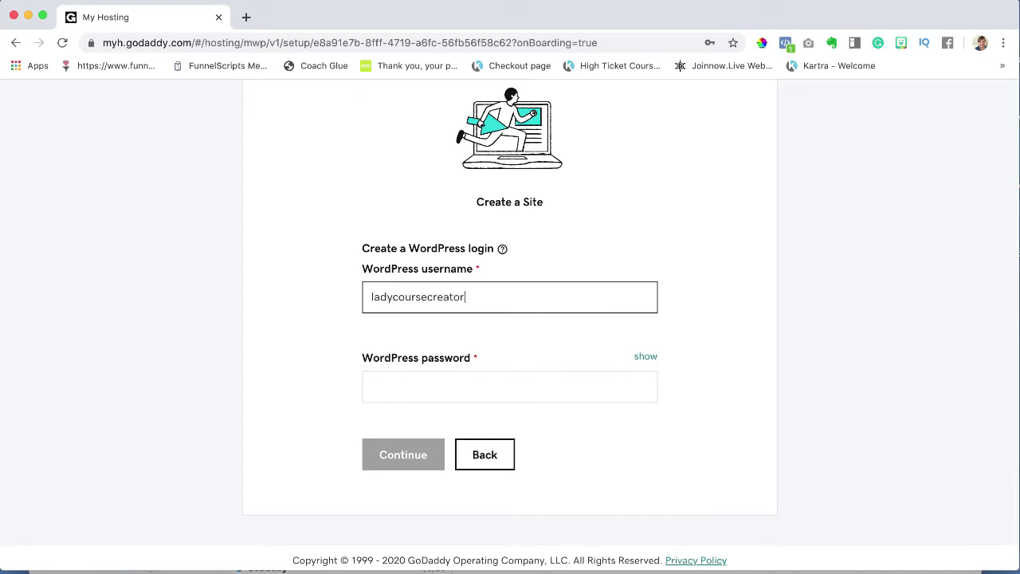
{"action": "type", "text": "s"}
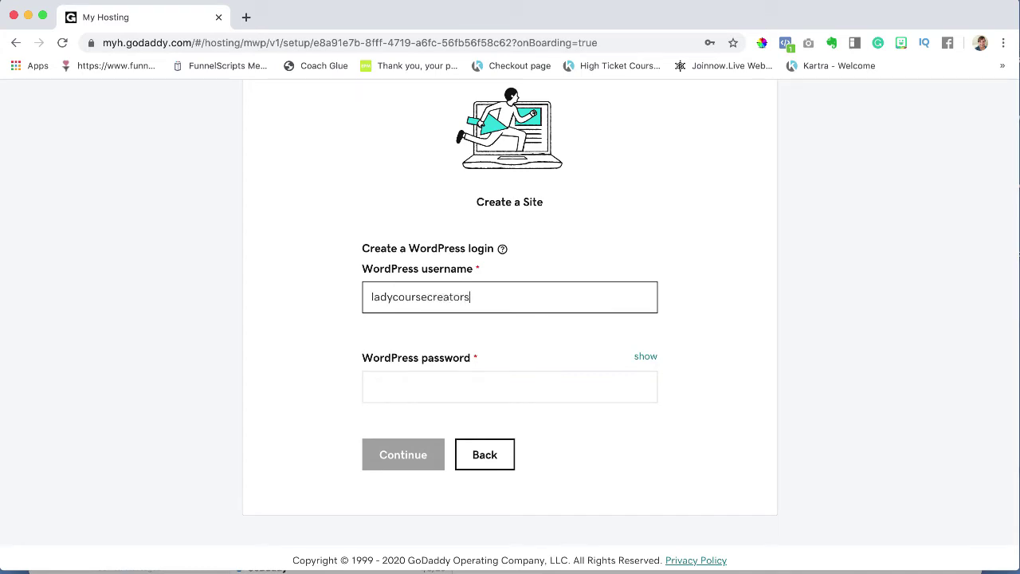
{"action": "left_click", "coordinate": [375, 385]}
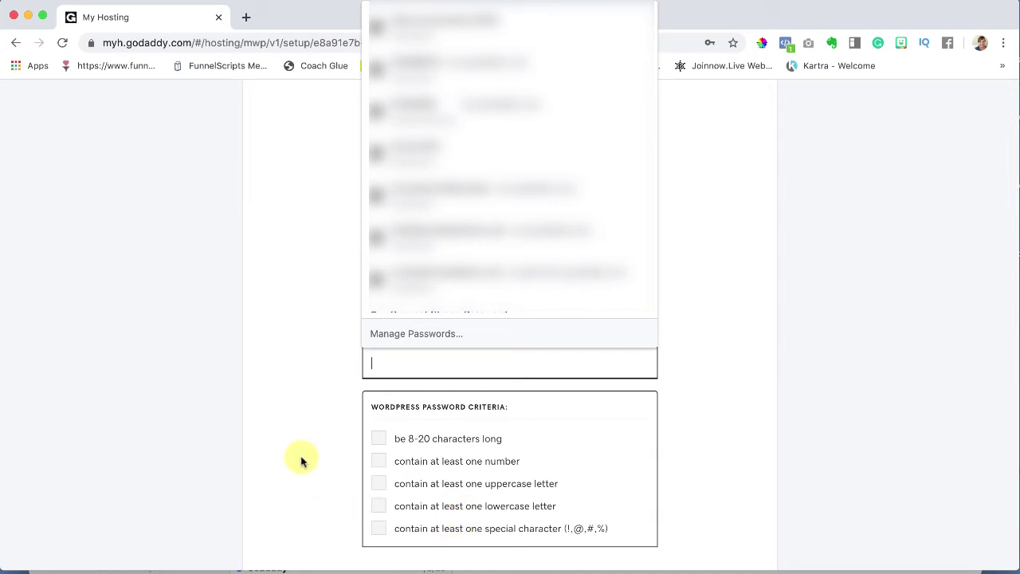
{"action": "key", "text": "super+v"}
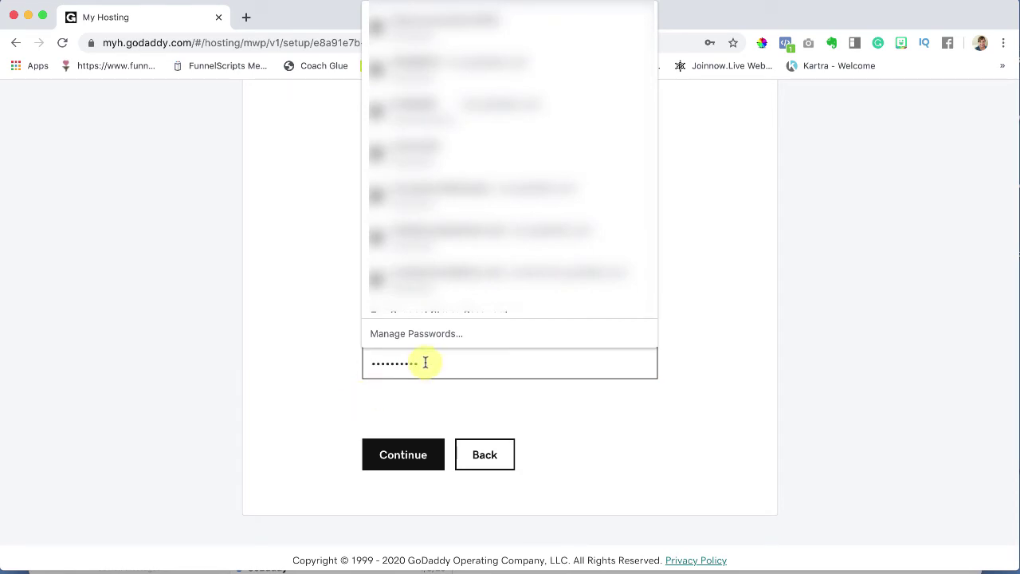
{"action": "left_click_drag", "start_coordinate": [419, 362], "coordinate": [370, 362]}
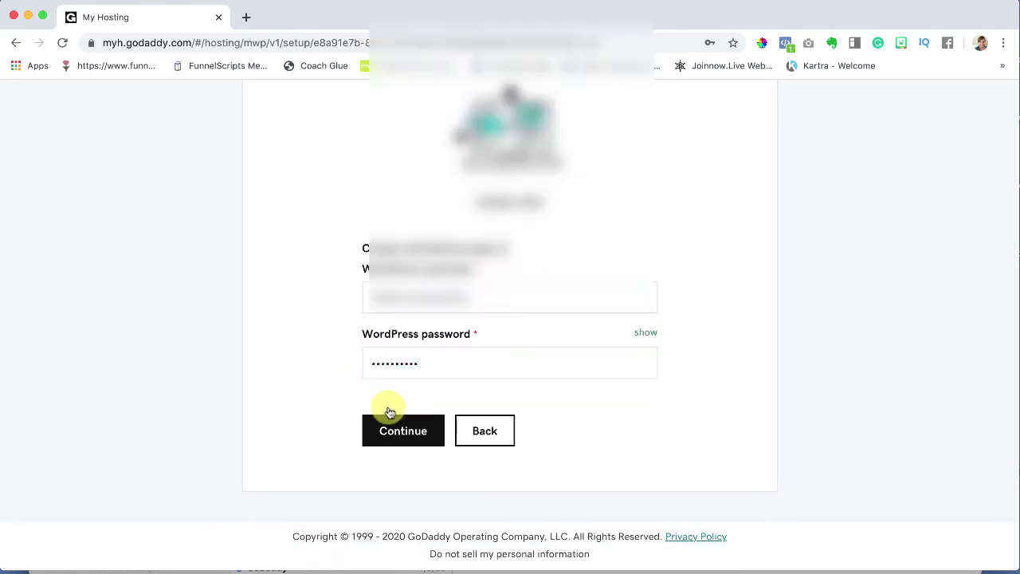
Step: Submit the login details and confirm North America as the site location
{"action": "left_click", "coordinate": [402, 422]}
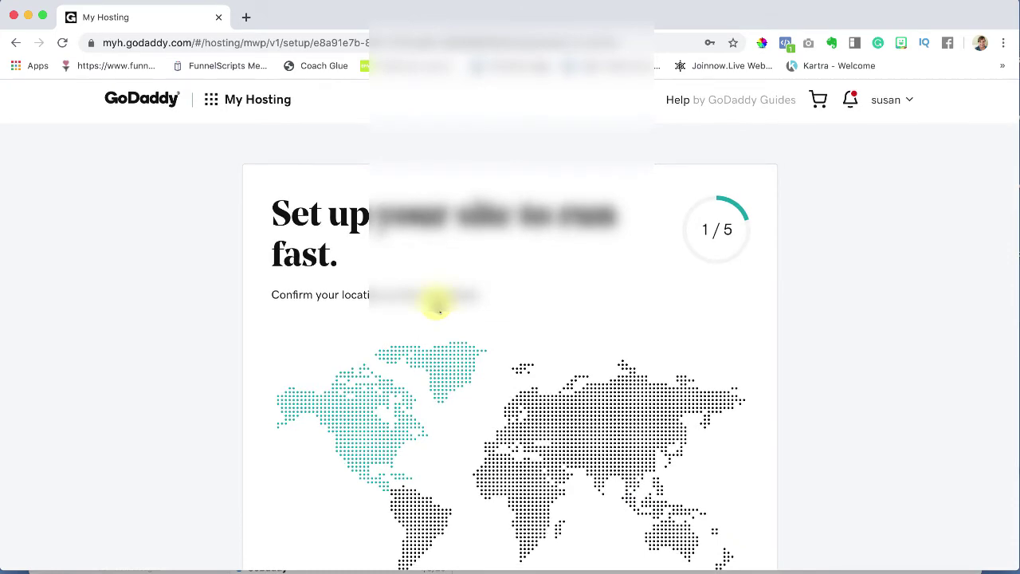
{"action": "scroll", "coordinate": [591, 269], "scroll_direction": "down", "scroll_amount": 2}
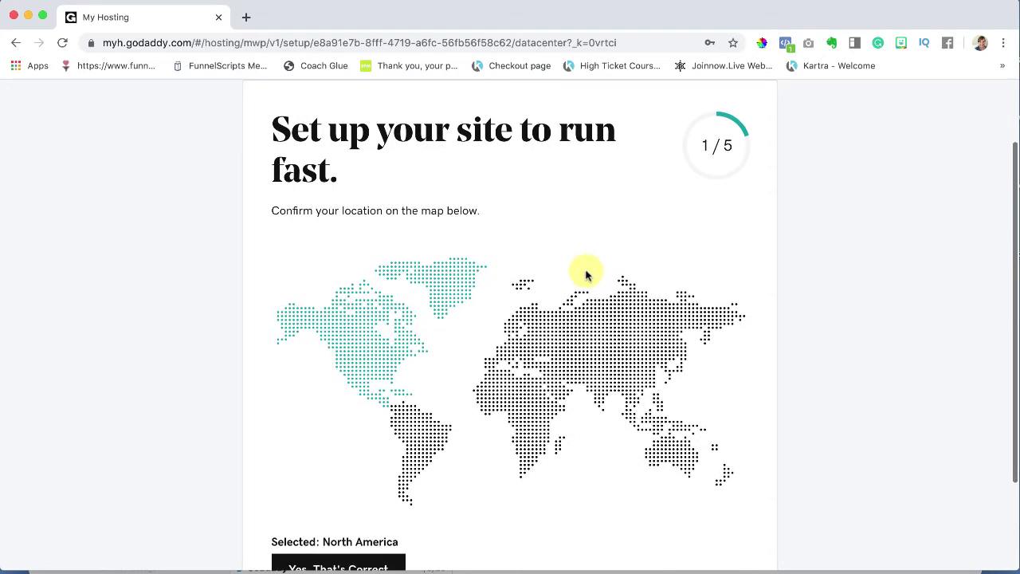
{"action": "scroll", "coordinate": [474, 447], "scroll_direction": "down", "scroll_amount": 1}
{"action": "scroll", "coordinate": [476, 454], "scroll_direction": "down", "scroll_amount": 1}
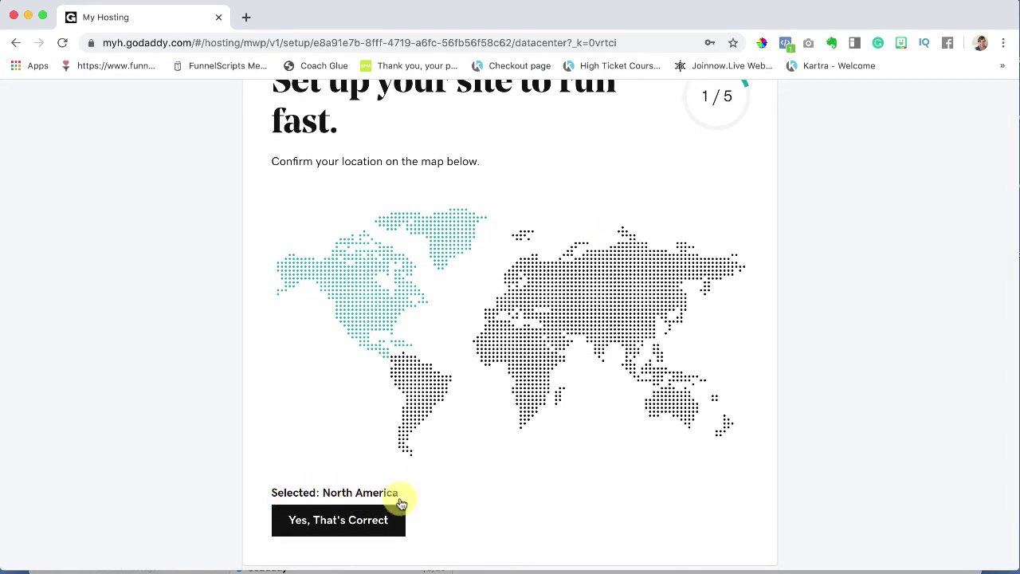
{"action": "left_click", "coordinate": [345, 522]}
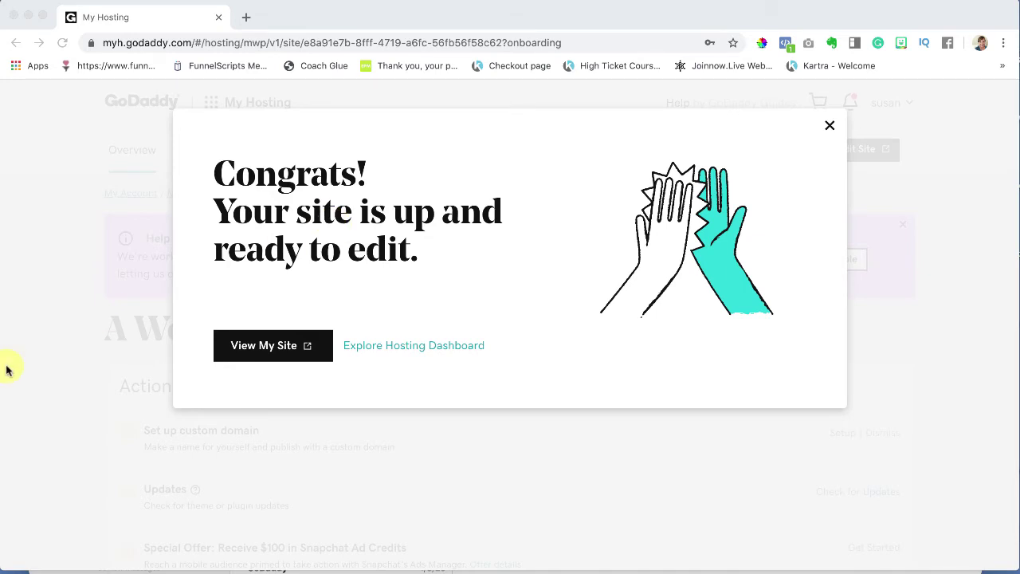
Step: Open the newly created WordPress site, logged in, to reach its admin menu
{"action": "left_click", "coordinate": [292, 347]}
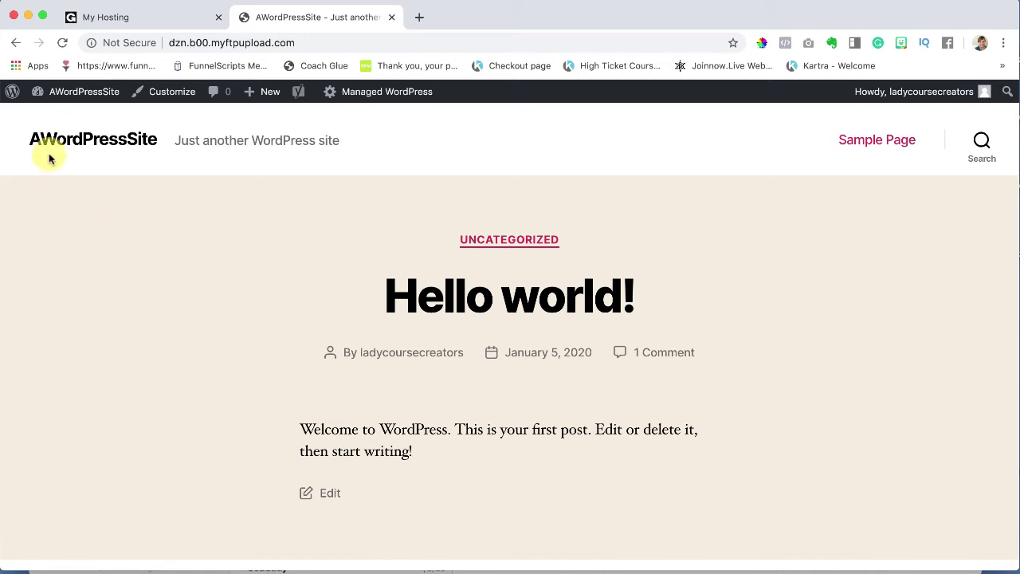
{"action": "mouse_move", "coordinate": [78, 89]}
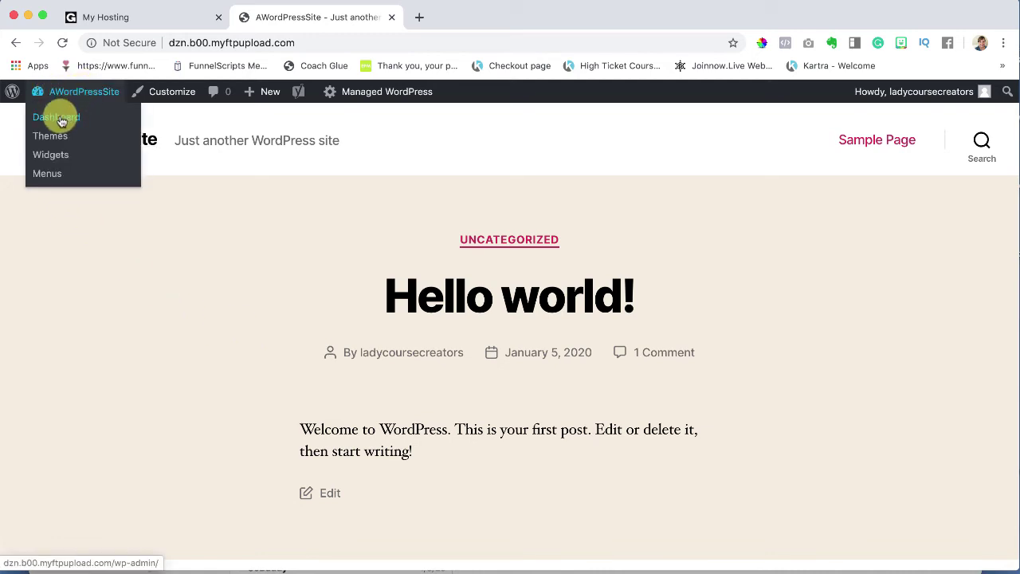
{"action": "left_click", "coordinate": [62, 120]}
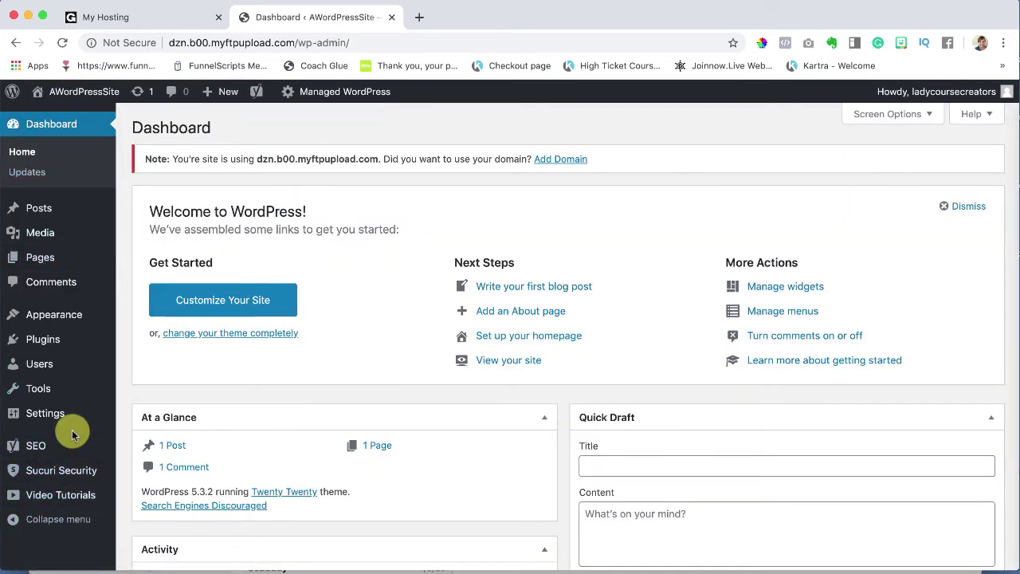
{"action": "mouse_move", "coordinate": [33, 361]}
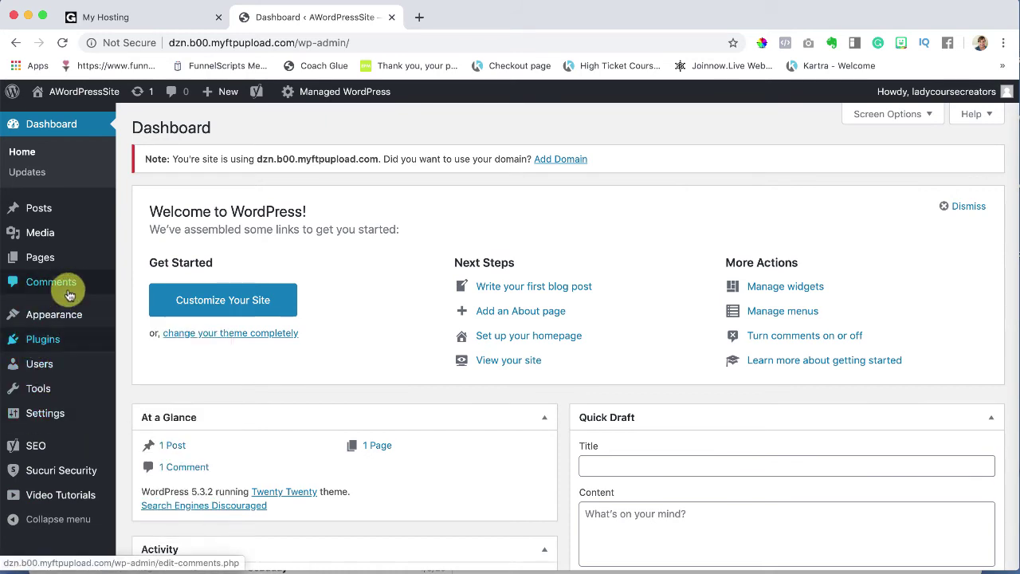
{"action": "mouse_move", "coordinate": [56, 258]}
{"action": "mouse_move", "coordinate": [47, 199]}
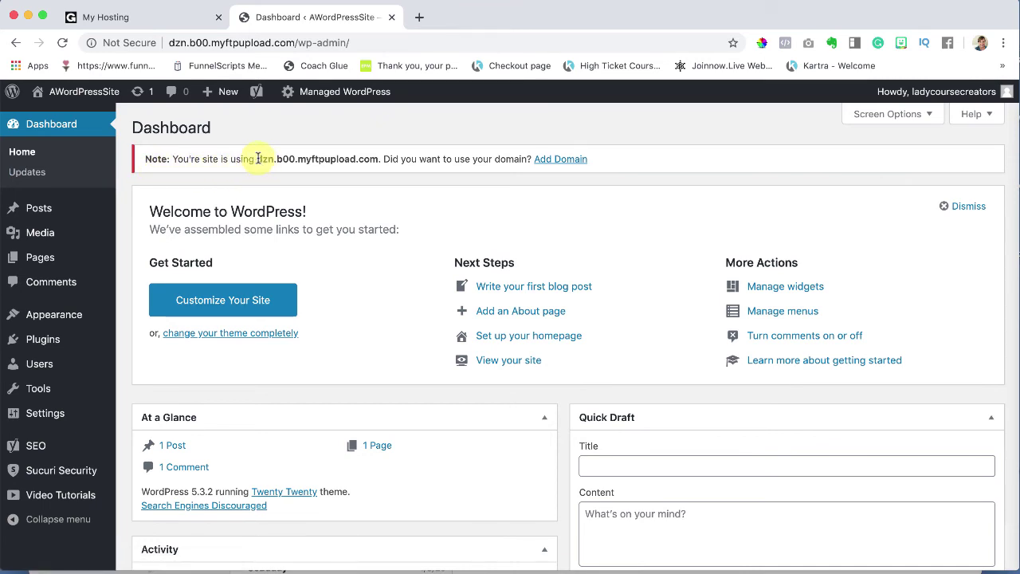
{"action": "left_click_drag", "start_coordinate": [258, 159], "coordinate": [377, 159]}
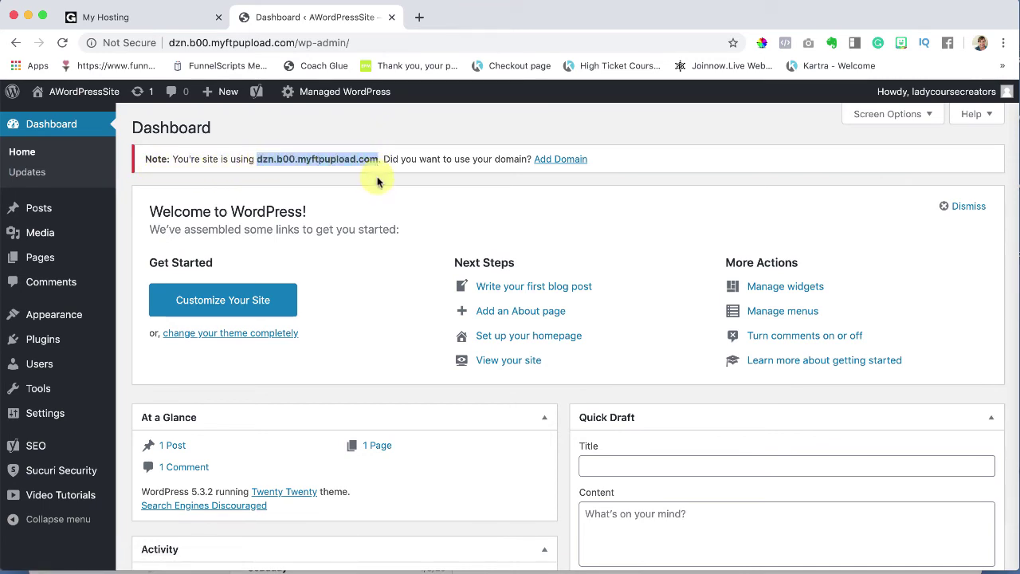
{"action": "left_click", "coordinate": [377, 182]}
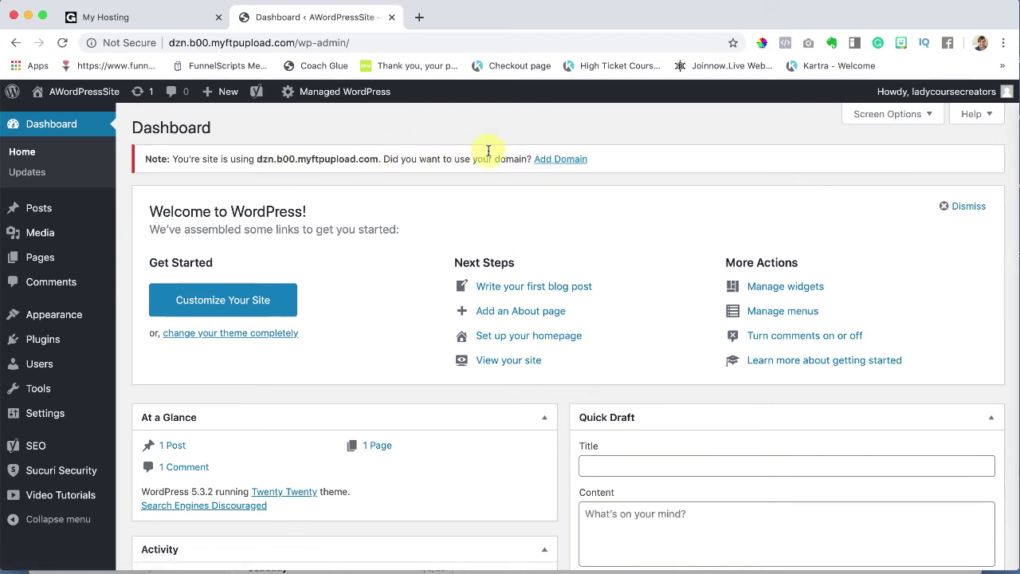
Step: Attach ladycoursecreators.co as the site's primary domain, replacing the temporary address
{"action": "left_click", "coordinate": [557, 162]}
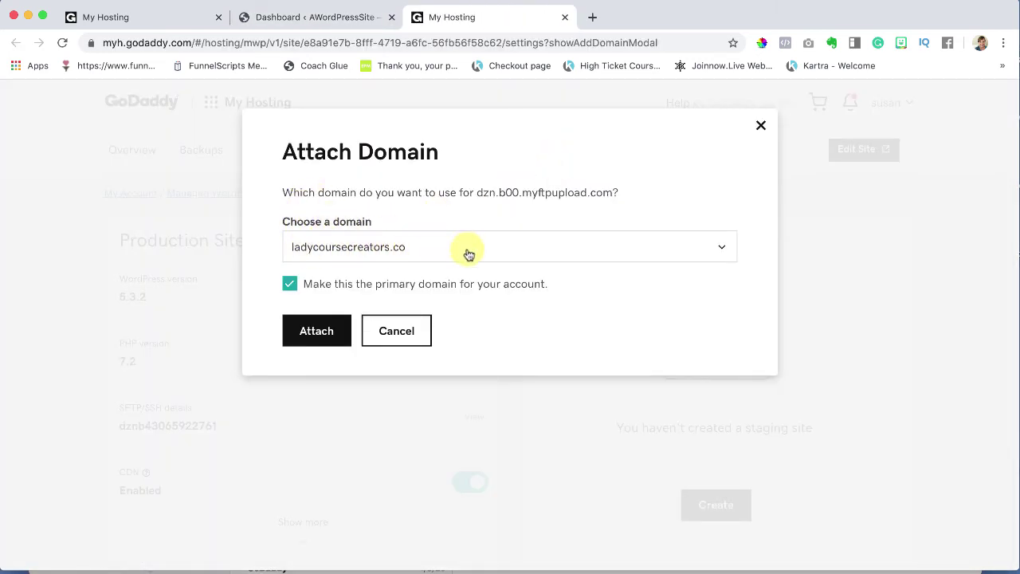
{"action": "left_click", "coordinate": [722, 250]}
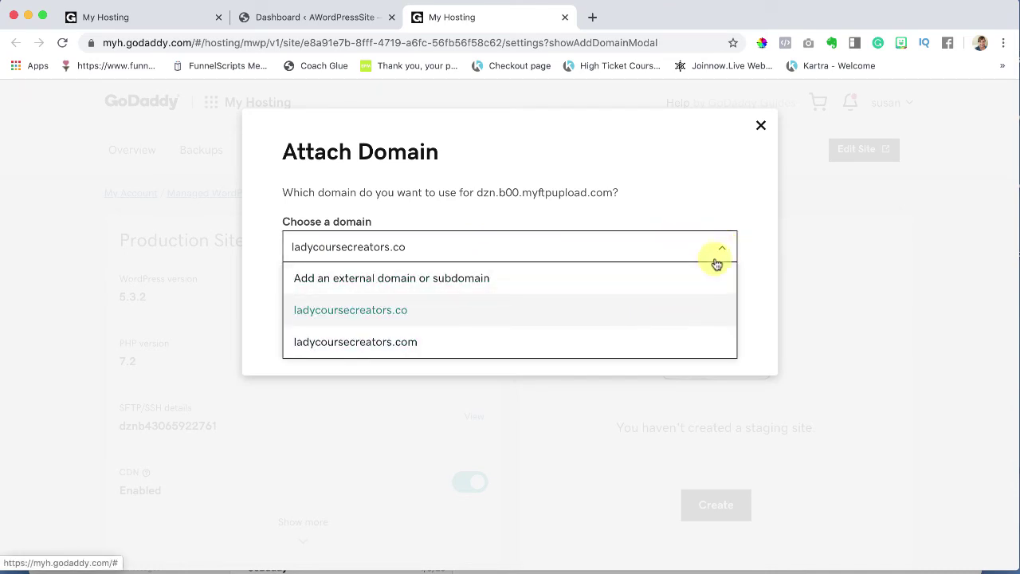
{"action": "left_click", "coordinate": [719, 249]}
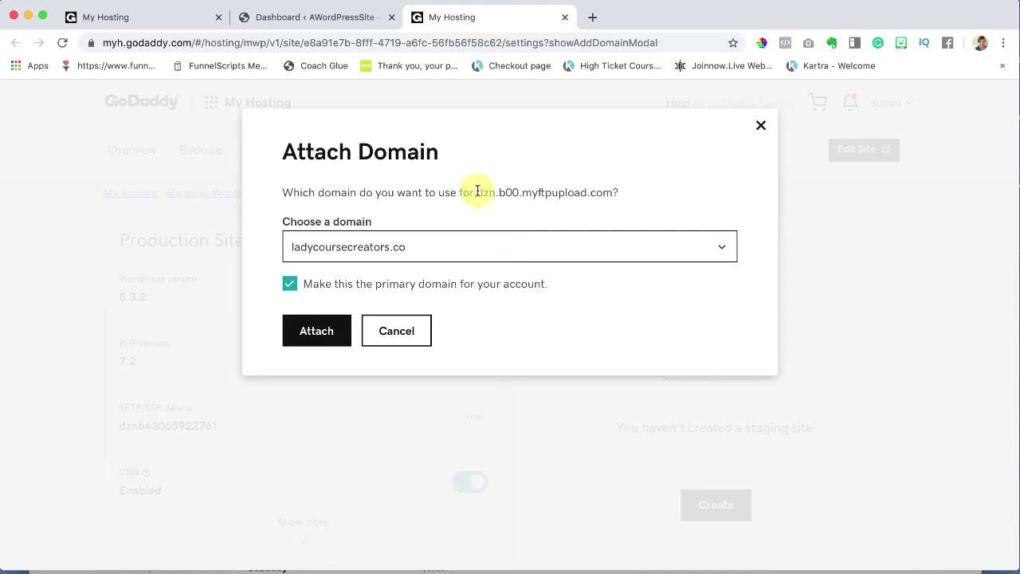
{"action": "left_click_drag", "start_coordinate": [476, 192], "coordinate": [619, 193]}
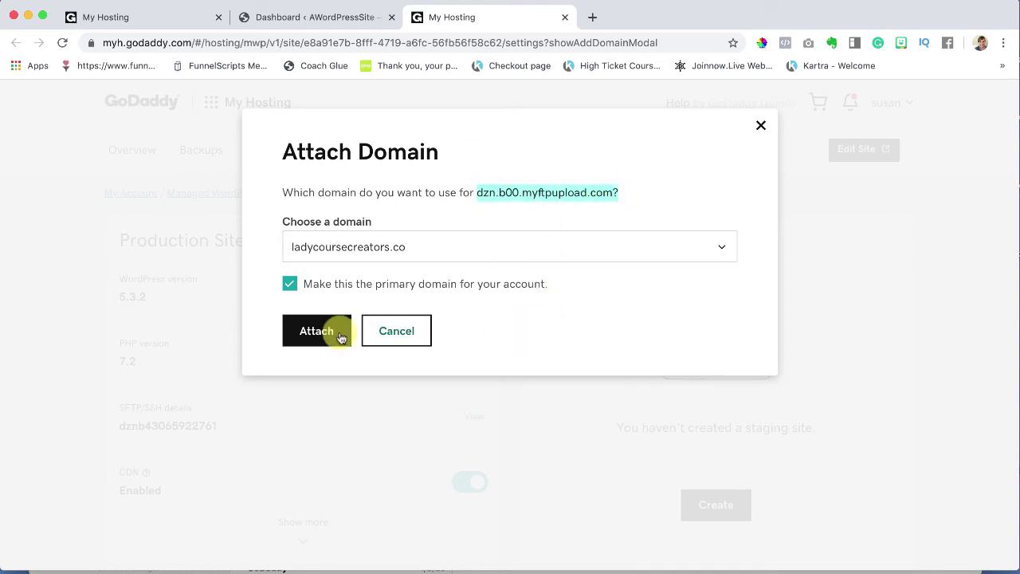
{"action": "left_click", "coordinate": [317, 331]}
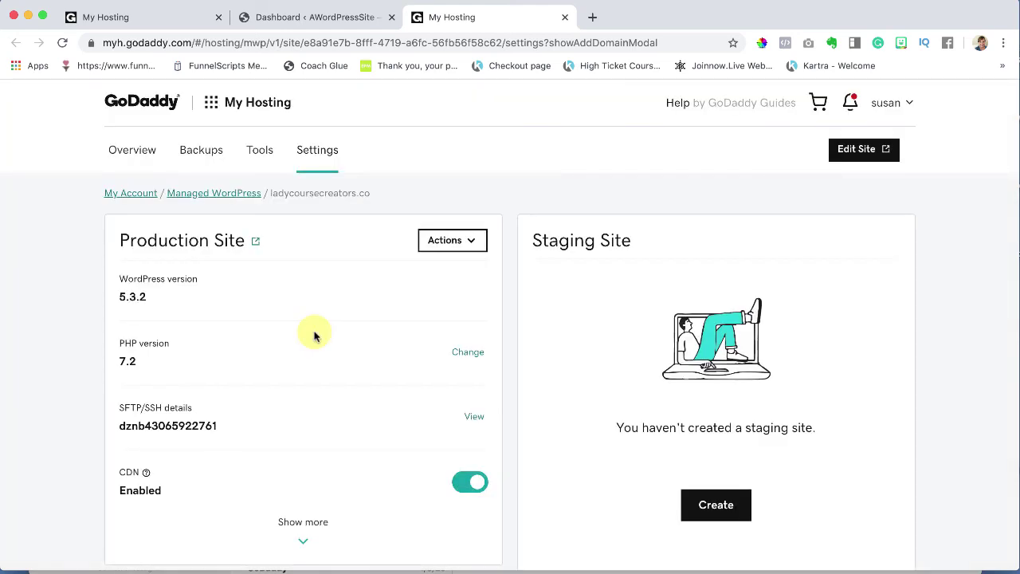
{"action": "scroll", "coordinate": [315, 335], "scroll_direction": "down", "scroll_amount": 2}
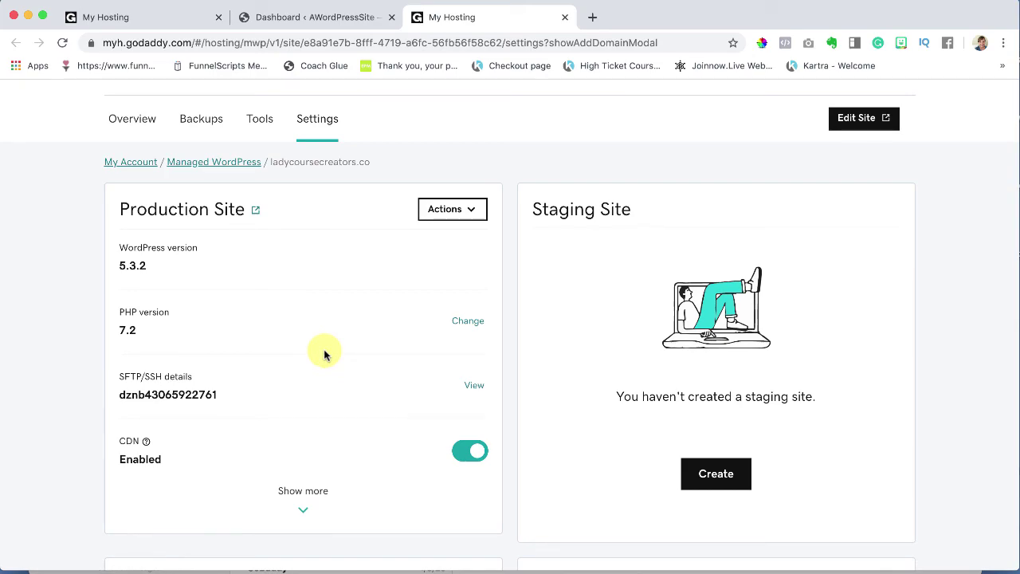
{"action": "scroll", "coordinate": [324, 355], "scroll_direction": "down", "scroll_amount": 5}
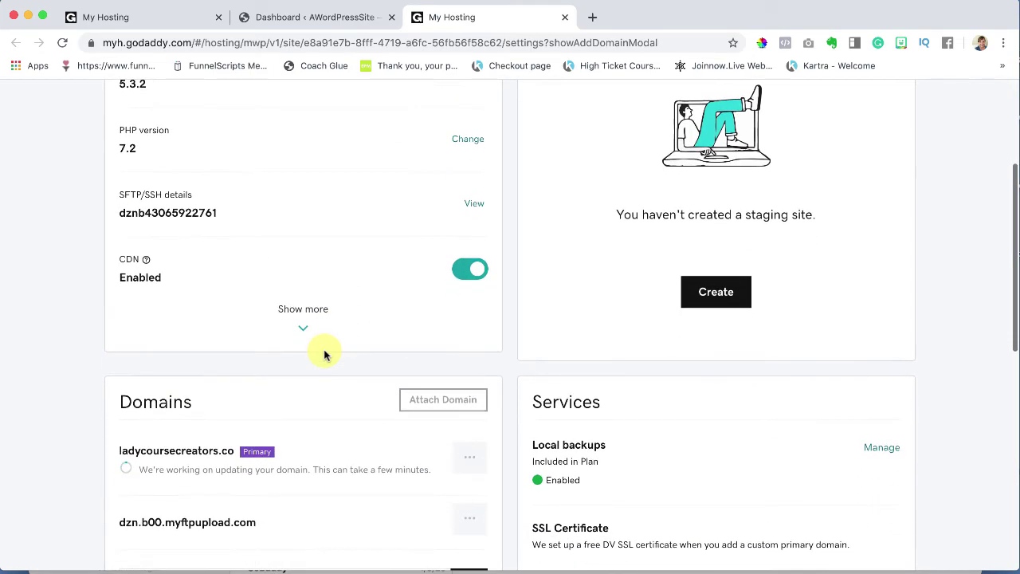
{"action": "scroll", "coordinate": [325, 354], "scroll_direction": "down", "scroll_amount": 5}
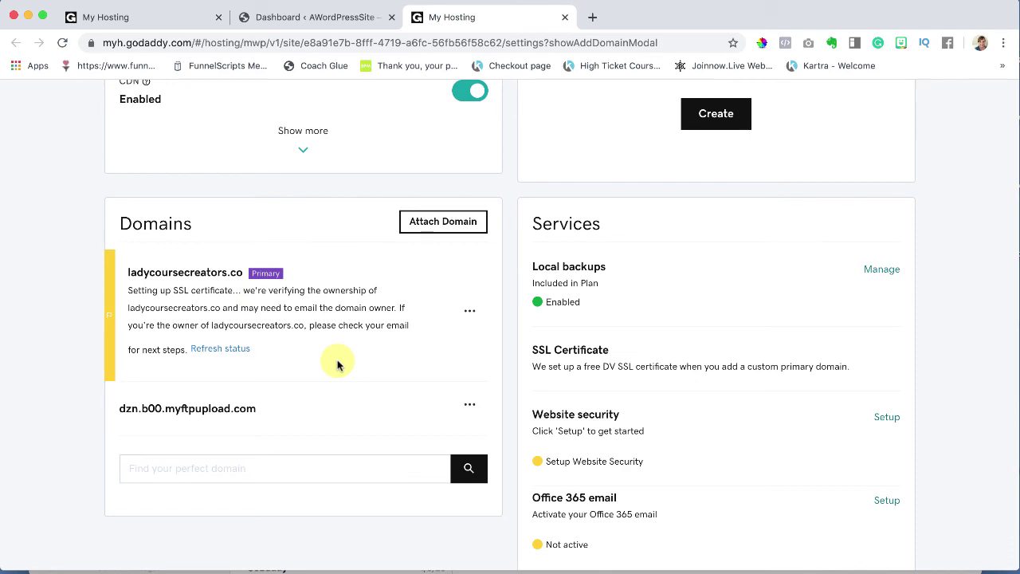
{"action": "scroll", "coordinate": [337, 365], "scroll_direction": "down", "scroll_amount": 2}
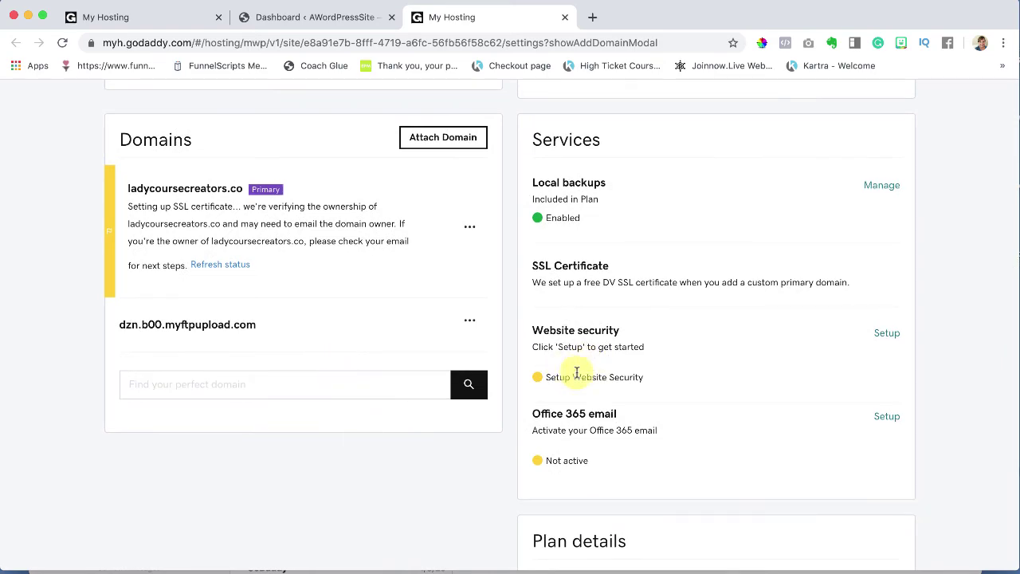
{"action": "scroll", "coordinate": [430, 526], "scroll_direction": "down", "scroll_amount": 1}
{"action": "scroll", "coordinate": [425, 539], "scroll_direction": "down", "scroll_amount": 5}
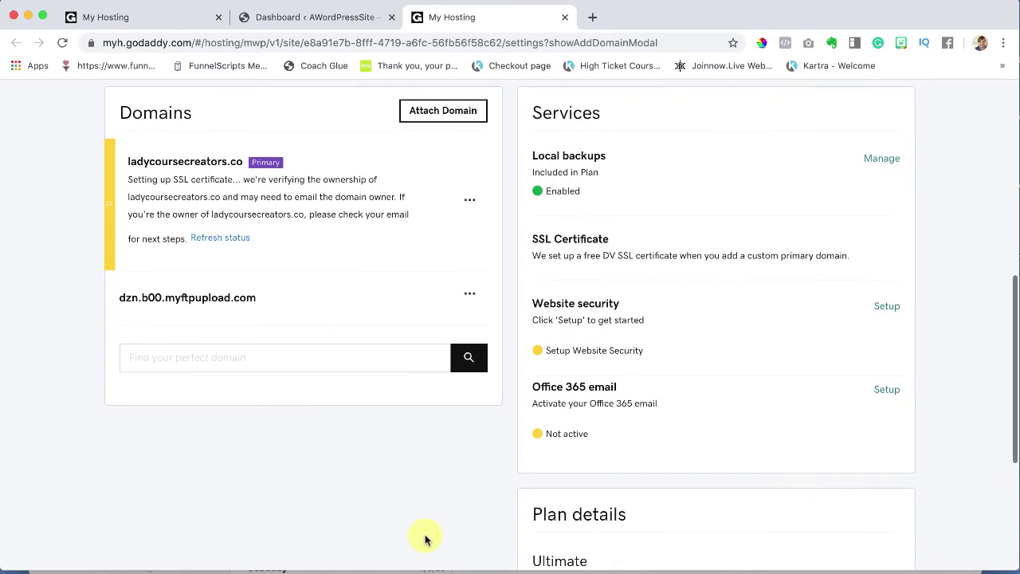
{"action": "scroll", "coordinate": [425, 540], "scroll_direction": "up", "scroll_amount": 5}
{"action": "scroll", "coordinate": [424, 539], "scroll_direction": "up", "scroll_amount": 5}
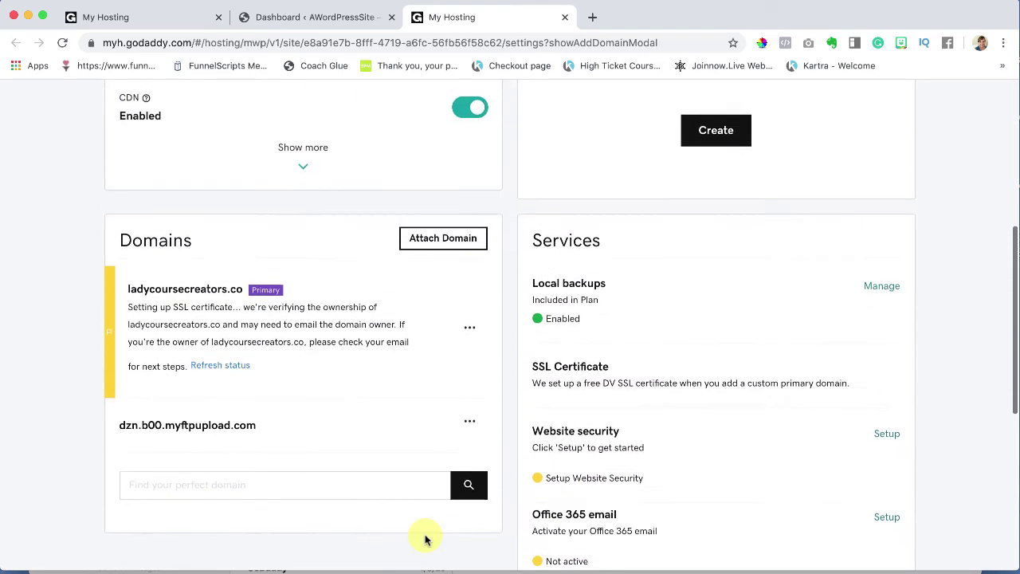
{"action": "scroll", "coordinate": [426, 522], "scroll_direction": "up", "scroll_amount": 3}
{"action": "scroll", "coordinate": [426, 522], "scroll_direction": "up", "scroll_amount": 1}
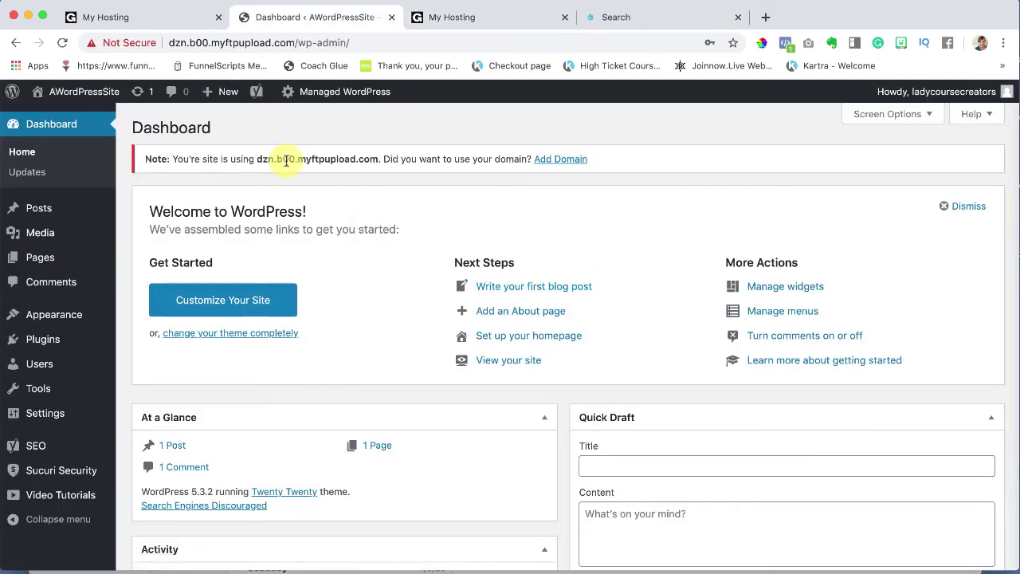
Step: Dismiss the Session expired notice and select the current browser address
{"action": "left_click_drag", "start_coordinate": [257, 158], "coordinate": [379, 159]}
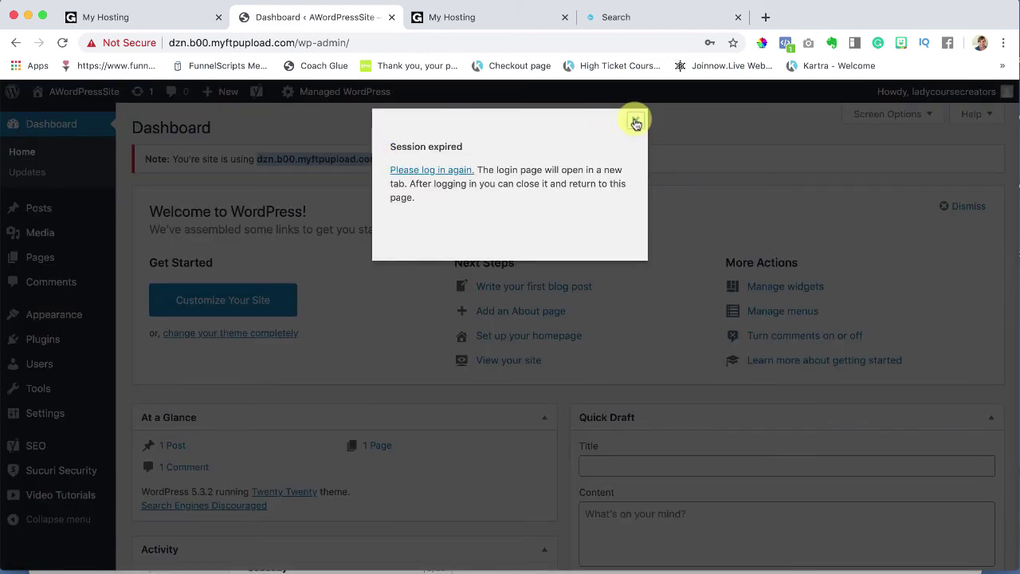
{"action": "left_click", "coordinate": [635, 122]}
{"action": "left_click", "coordinate": [365, 45]}
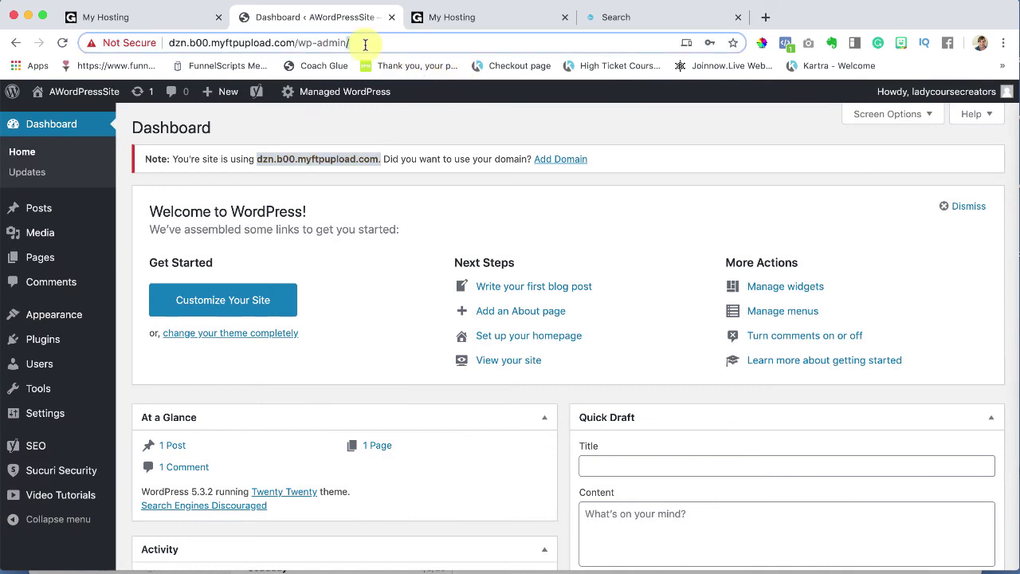
{"action": "key", "text": "super+a"}
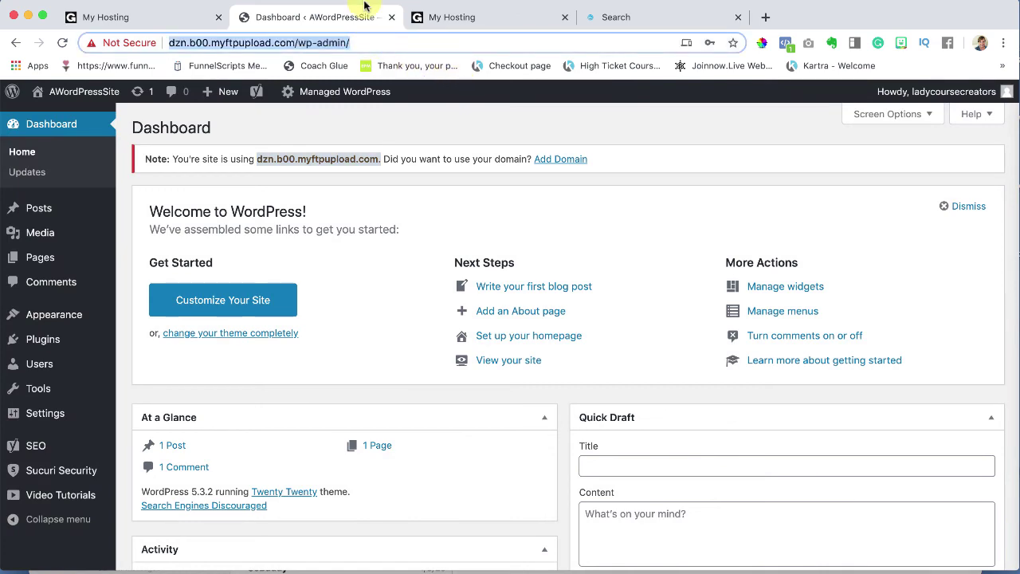
Step: Enter ladycoursecreators.co/wp-admin as the address, fixing the .com ending to .co
{"action": "type", "text": "ladycourse"}
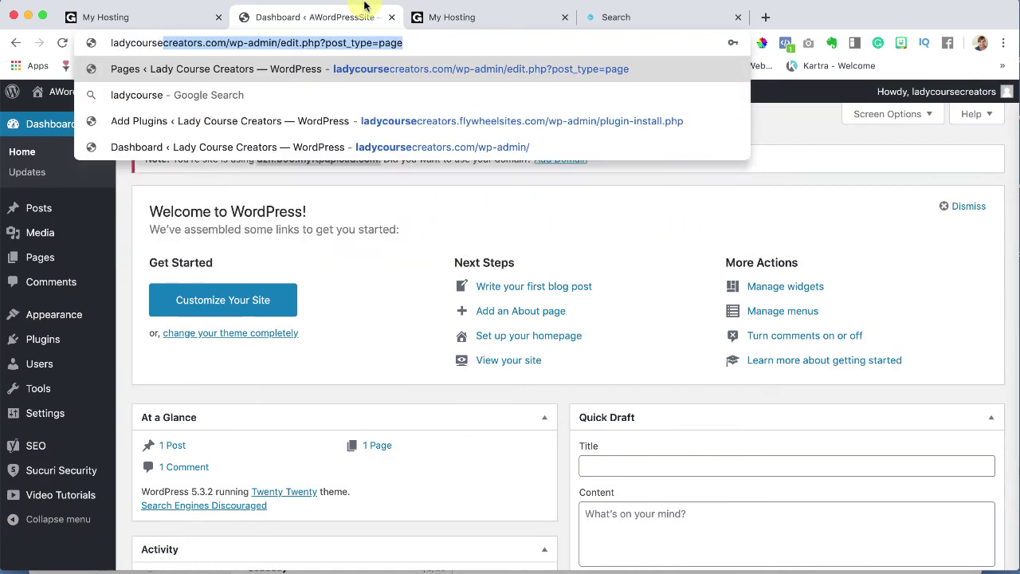
{"action": "type", "text": "creato"}
{"action": "key", "text": "BackSpace"}
{"action": "key", "text": "BackSpace"}
{"action": "key", "text": "BackSpace"}
{"action": "key", "text": "BackSpace"}
{"action": "type", "text": "a"}
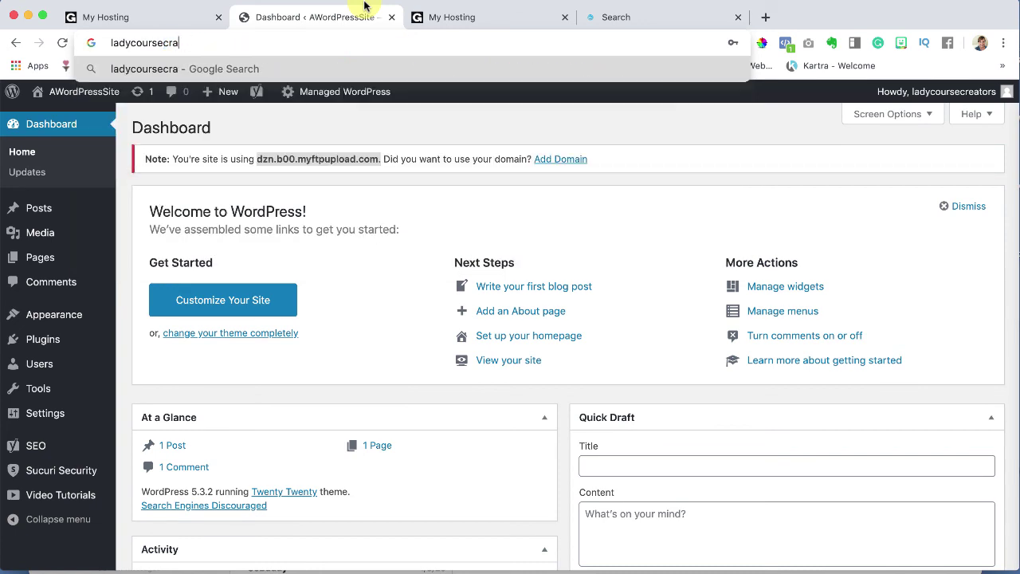
{"action": "key", "text": "BackSpace"}
{"action": "type", "text": "eators.c"}
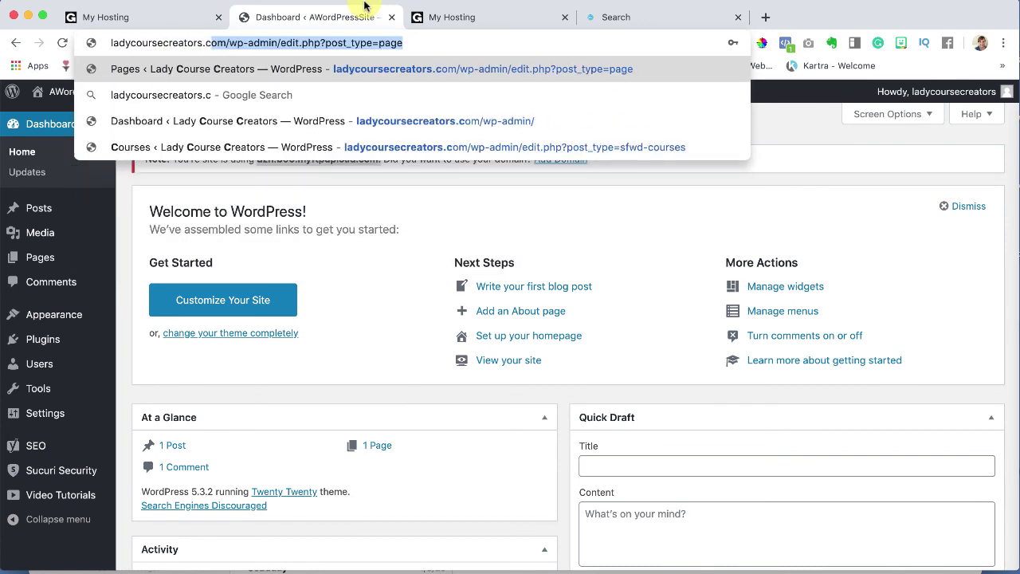
{"action": "type", "text": "om/w"}
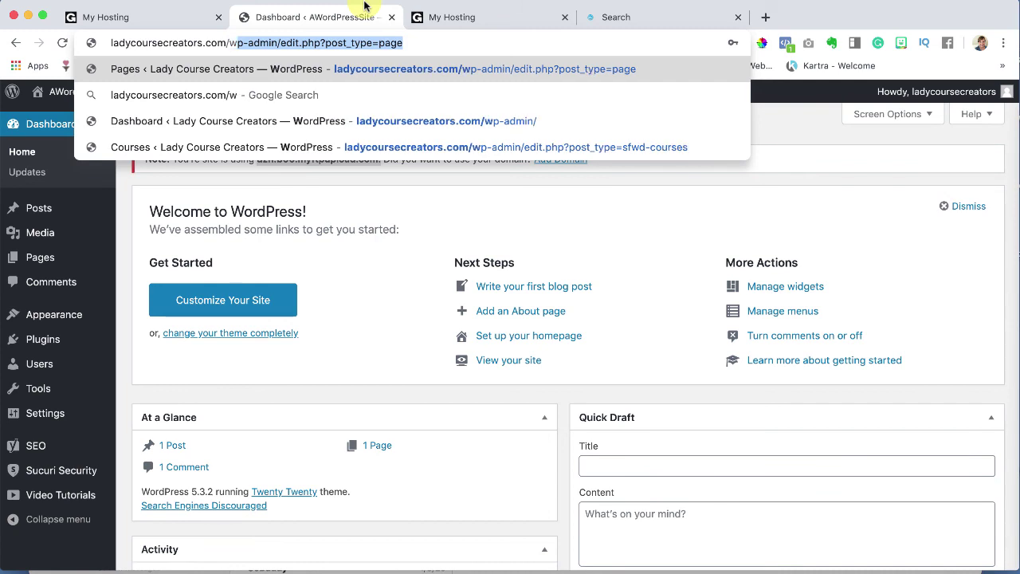
{"action": "type", "text": "p-admin"}
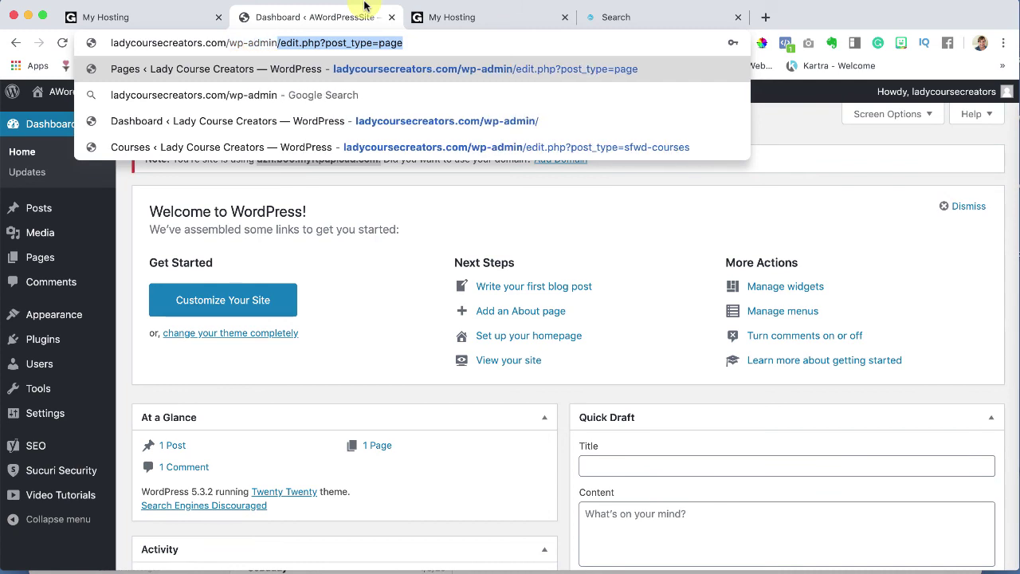
{"action": "key", "text": "Delete"}
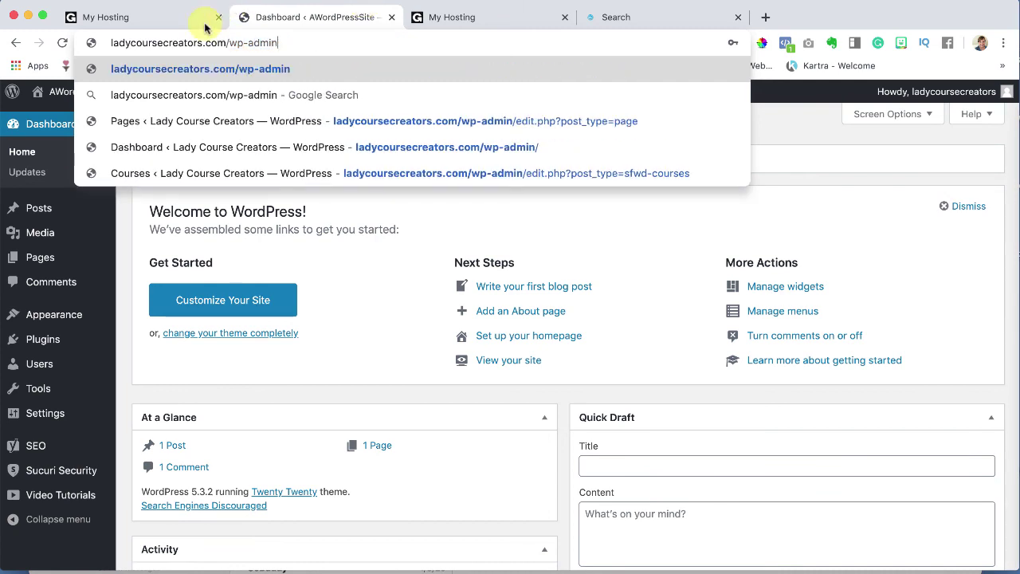
{"action": "left_click_drag", "start_coordinate": [227, 42], "coordinate": [87, 43]}
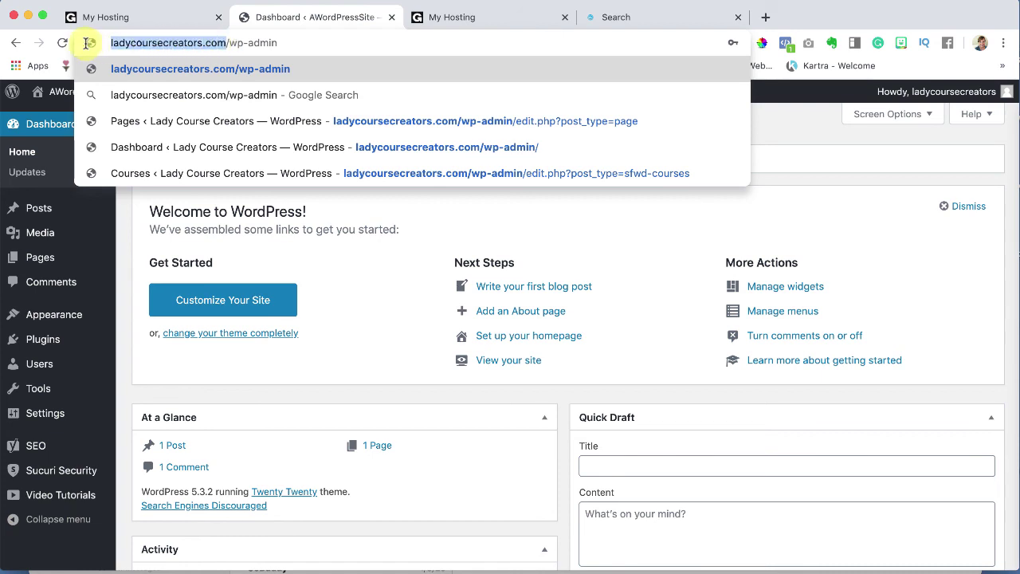
{"action": "left_click", "coordinate": [227, 43]}
{"action": "key", "text": "BackSpace"}
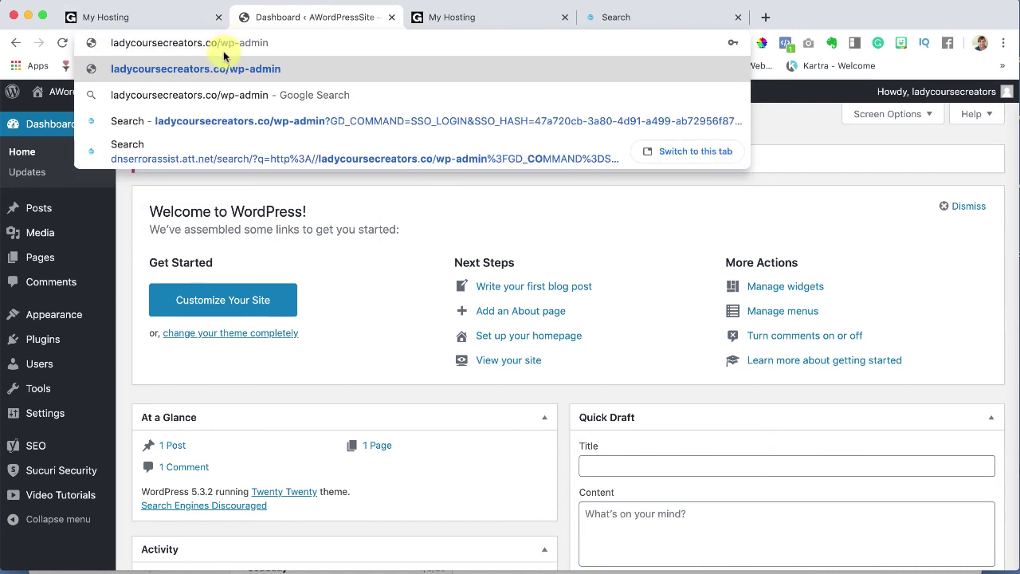
{"action": "left_click_drag", "start_coordinate": [224, 41], "coordinate": [280, 40]}
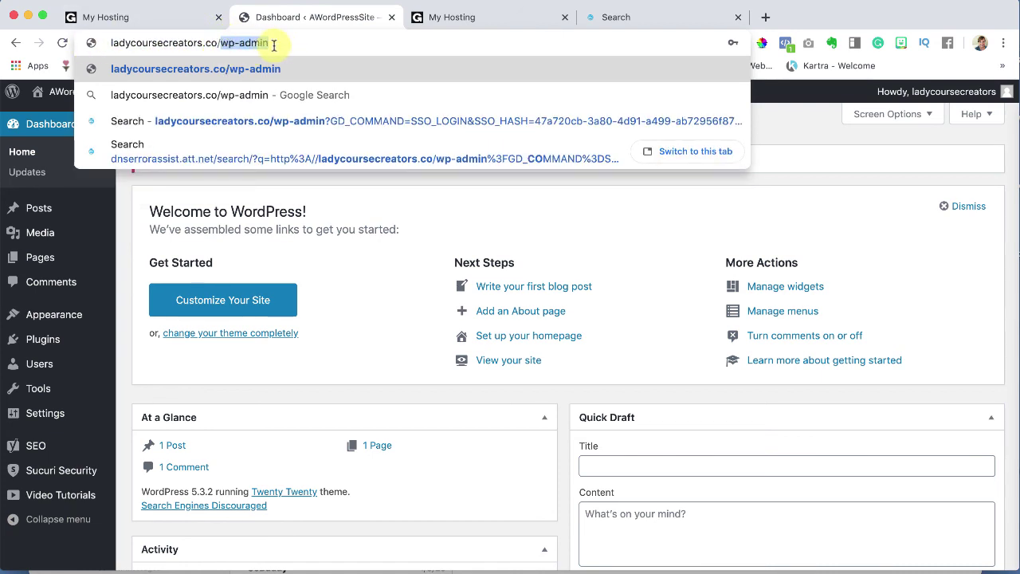
{"action": "left_click", "coordinate": [273, 44]}
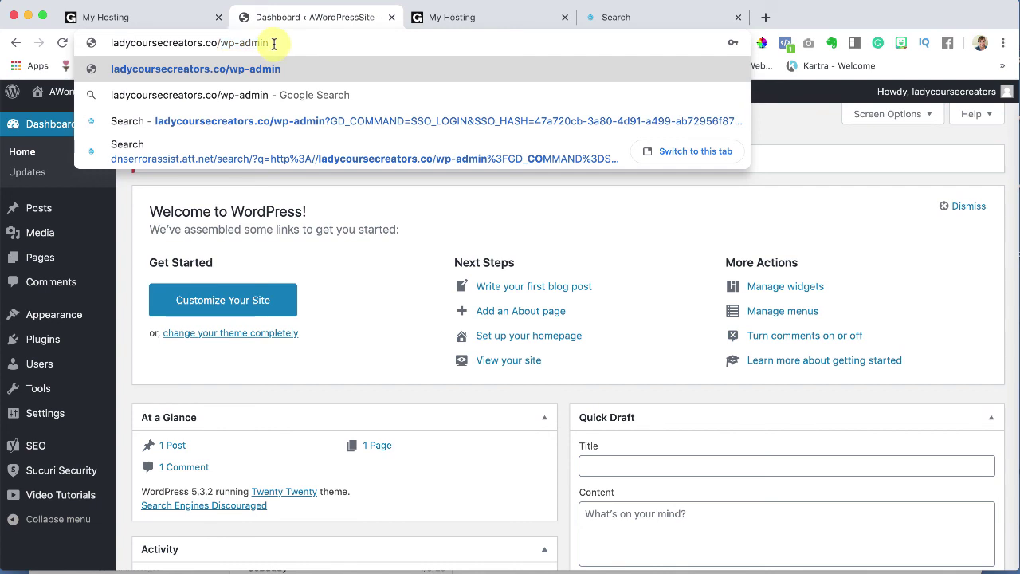
{"action": "mouse_move", "coordinate": [70, 269]}
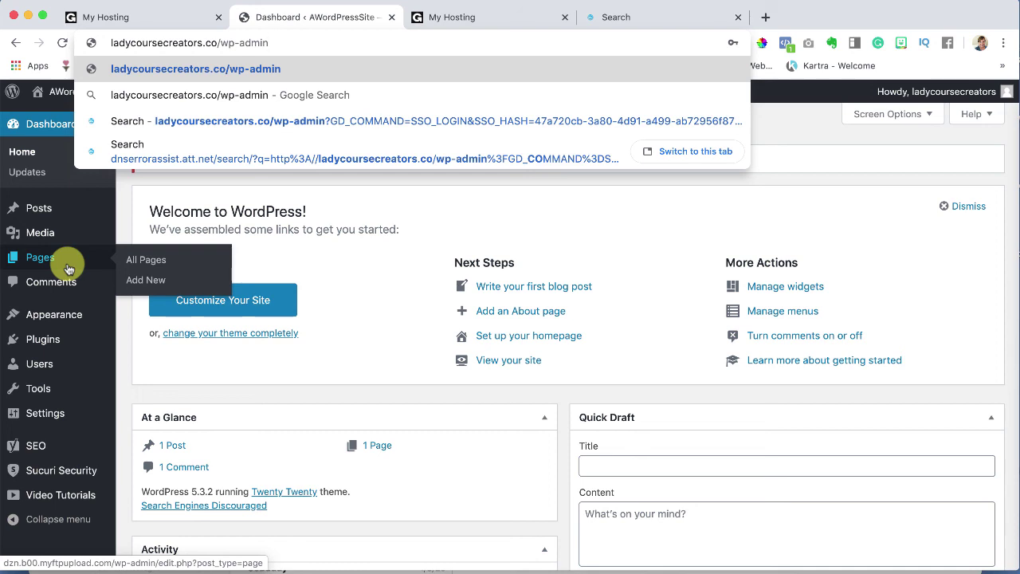
Step: Close the address suggestions so the Dashboard shows under ladycoursecreators.co/wp-admin
{"action": "left_click", "coordinate": [121, 217]}
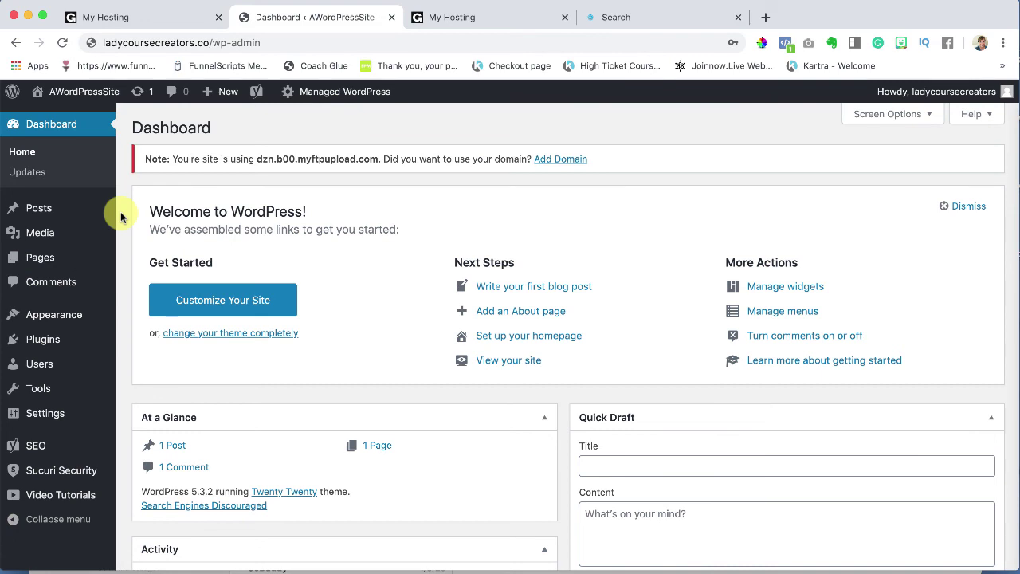